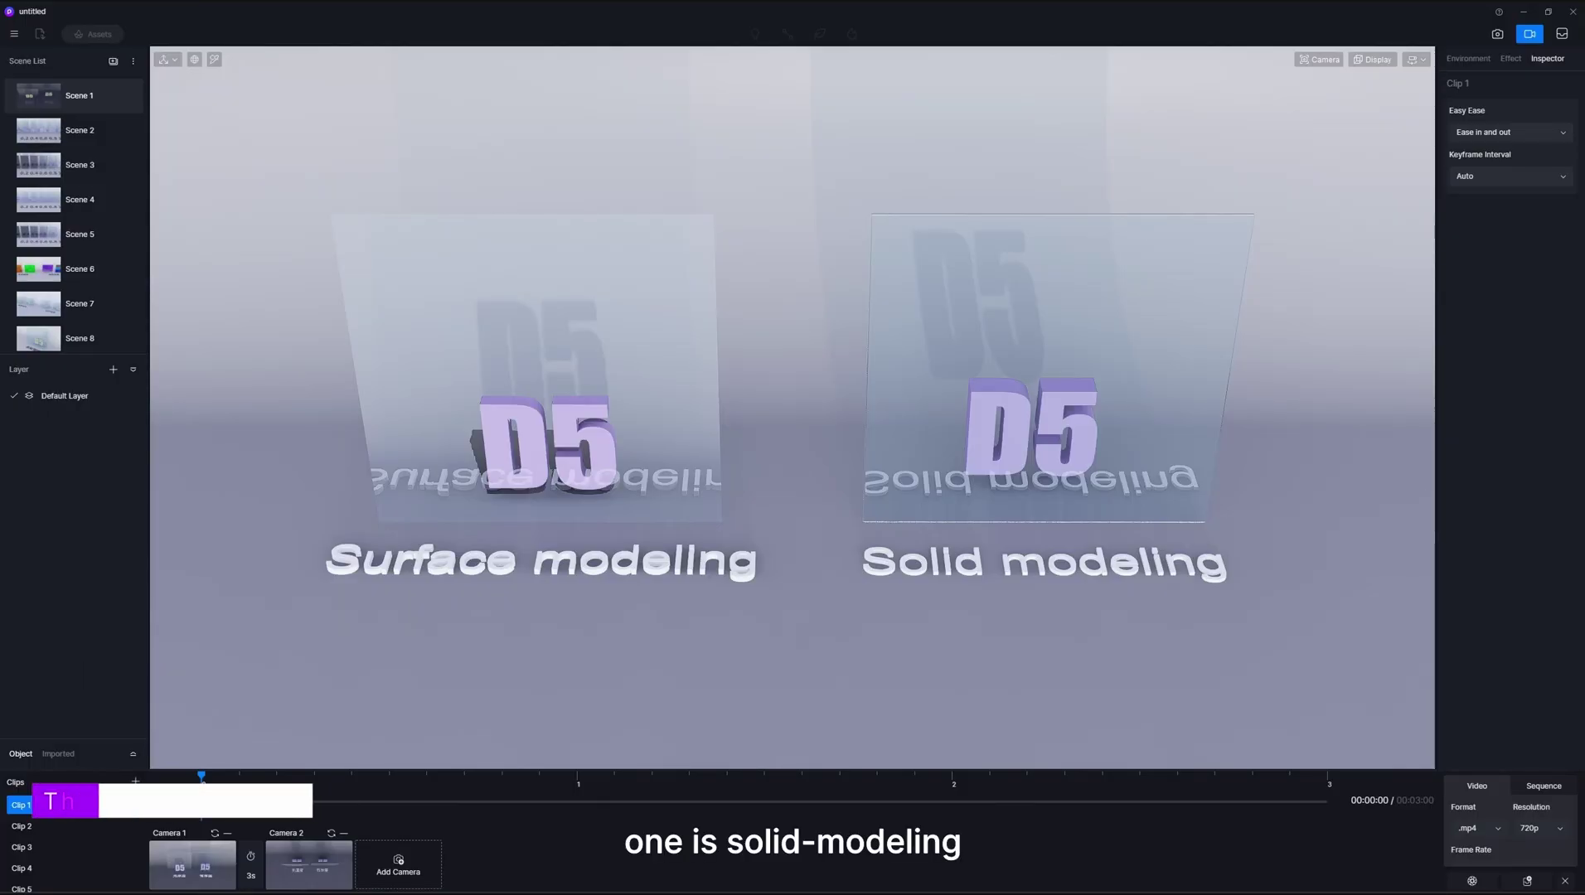
Play back Clip 1 and Clip 2 to compare the surface-modeled and solid-modeled glass panes
{"action": "left_click", "coordinate": [175, 801]}
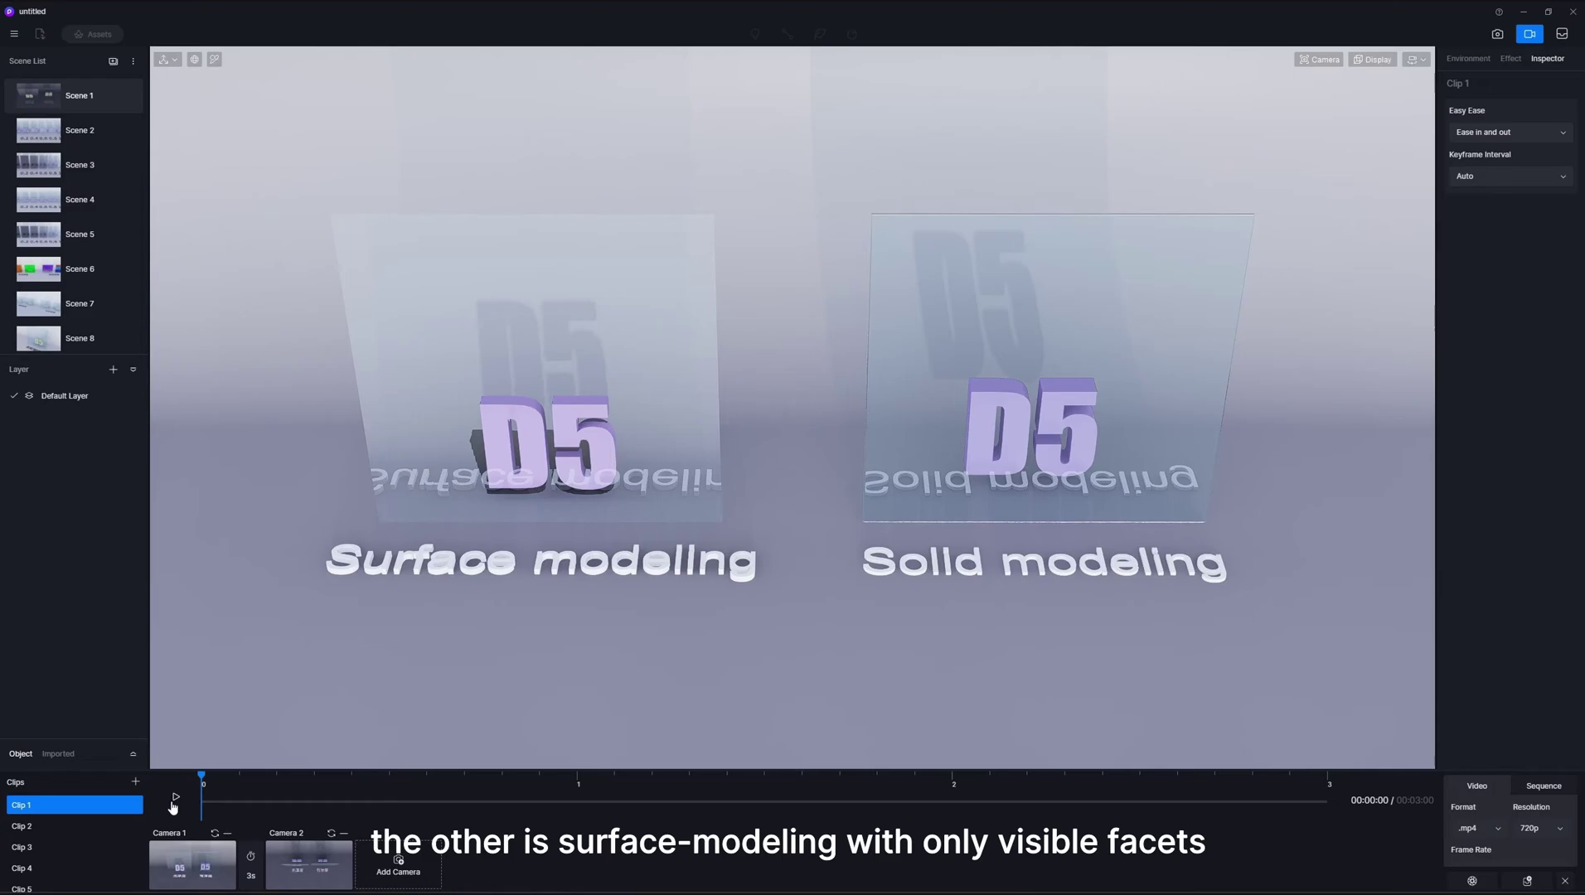
{"action": "left_click", "coordinate": [48, 822]}
{"action": "left_click", "coordinate": [191, 862]}
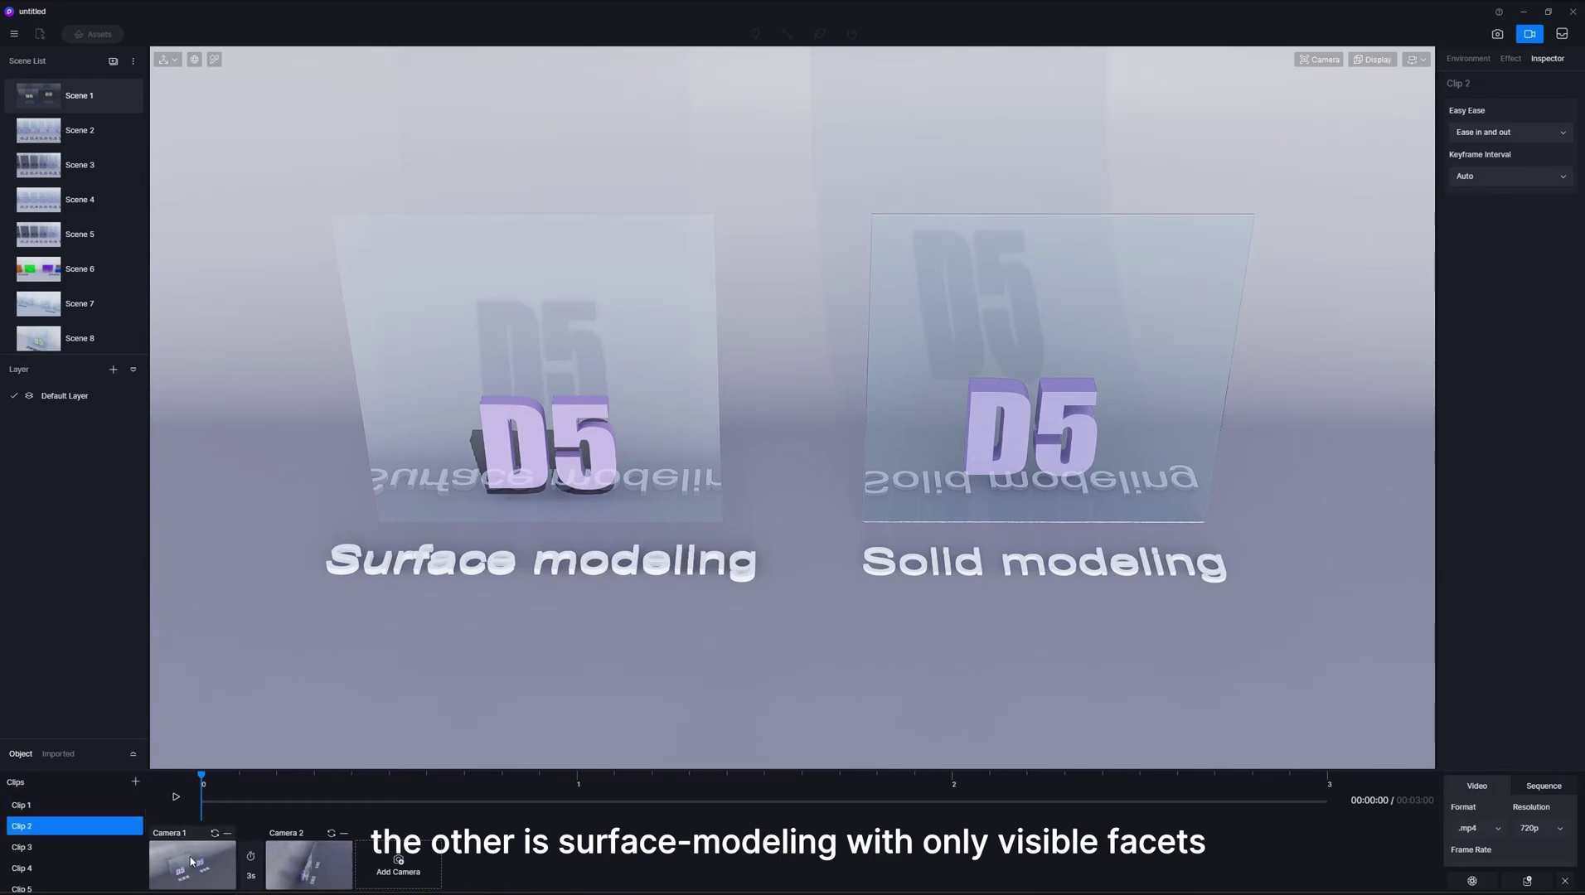
{"action": "left_click", "coordinate": [176, 799]}
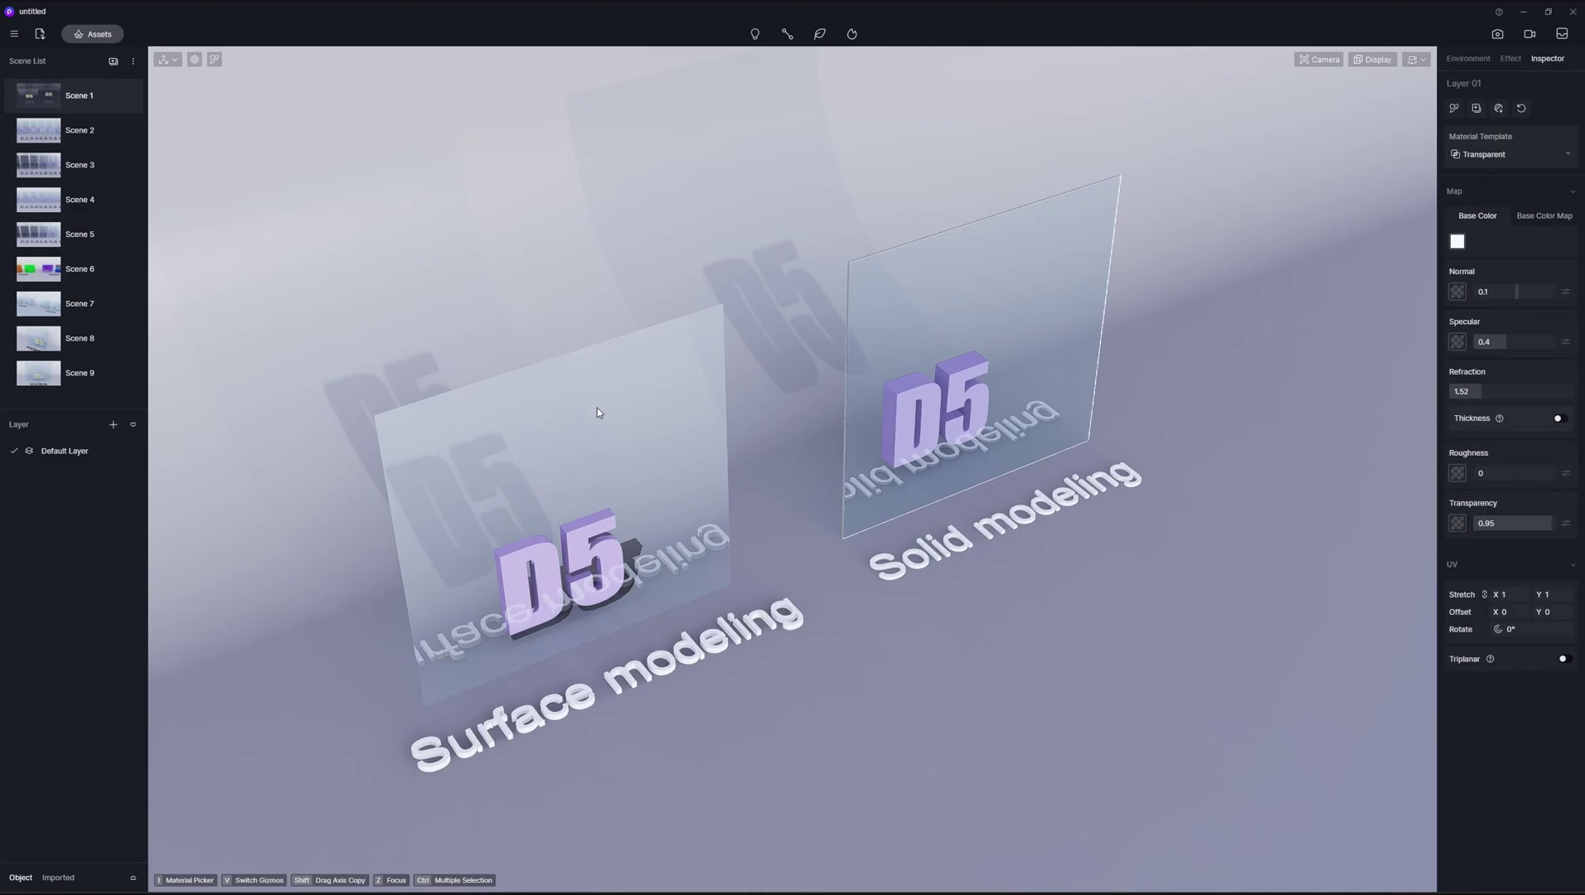
Pick the glass pane's transparent material and turn on its Thickness option, toggling it to compare the effect
{"action": "key", "text": "i"}
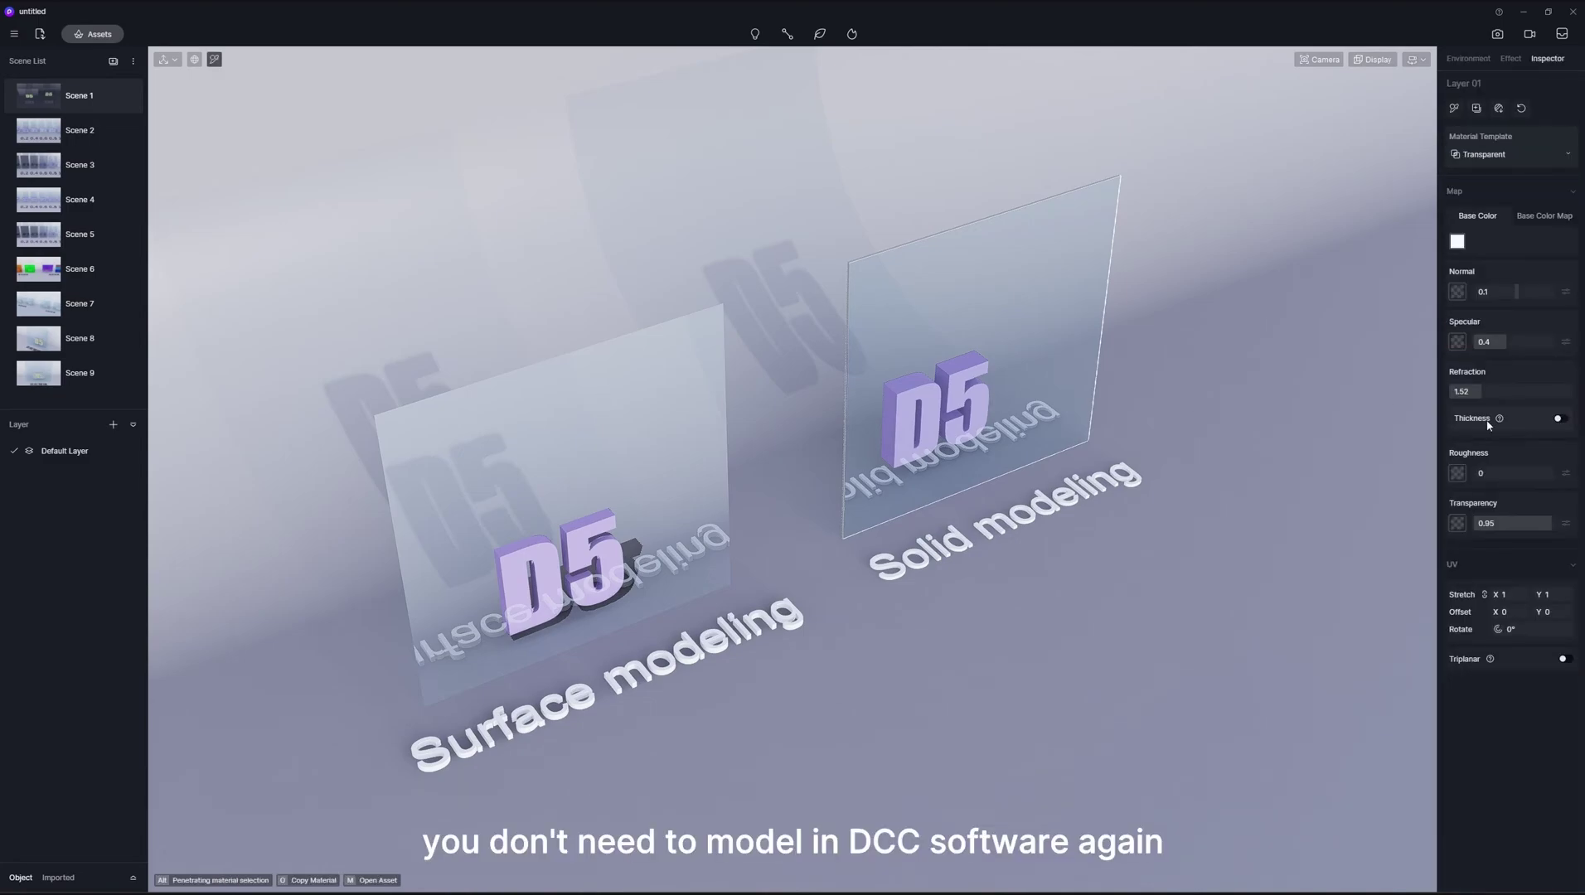
{"action": "left_click", "coordinate": [1559, 420]}
{"action": "left_click", "coordinate": [1560, 419]}
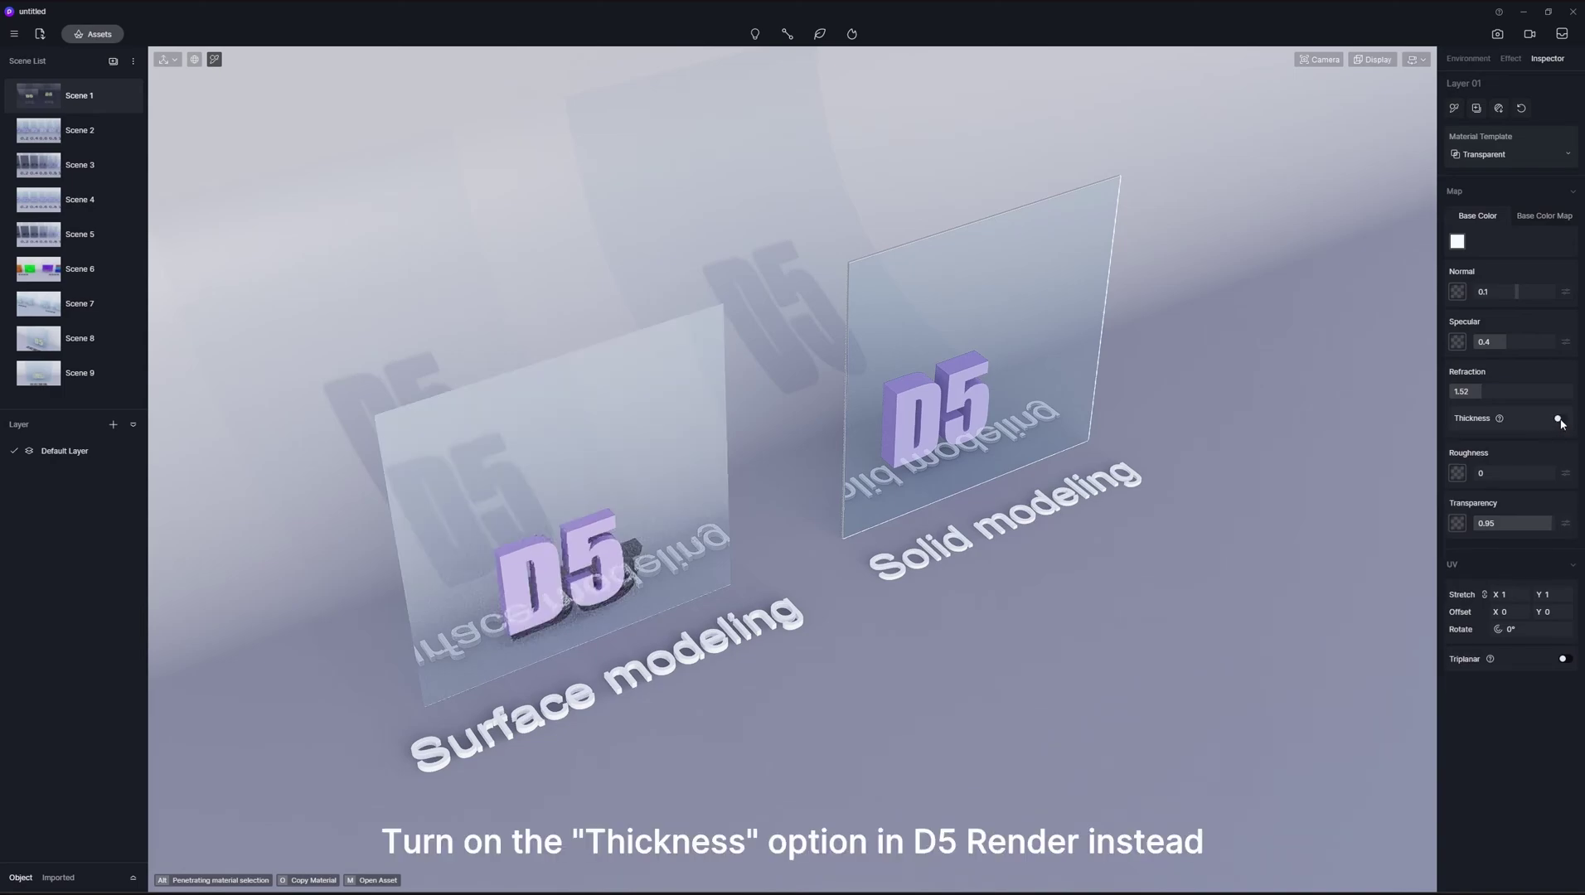
{"action": "left_click", "coordinate": [1559, 419]}
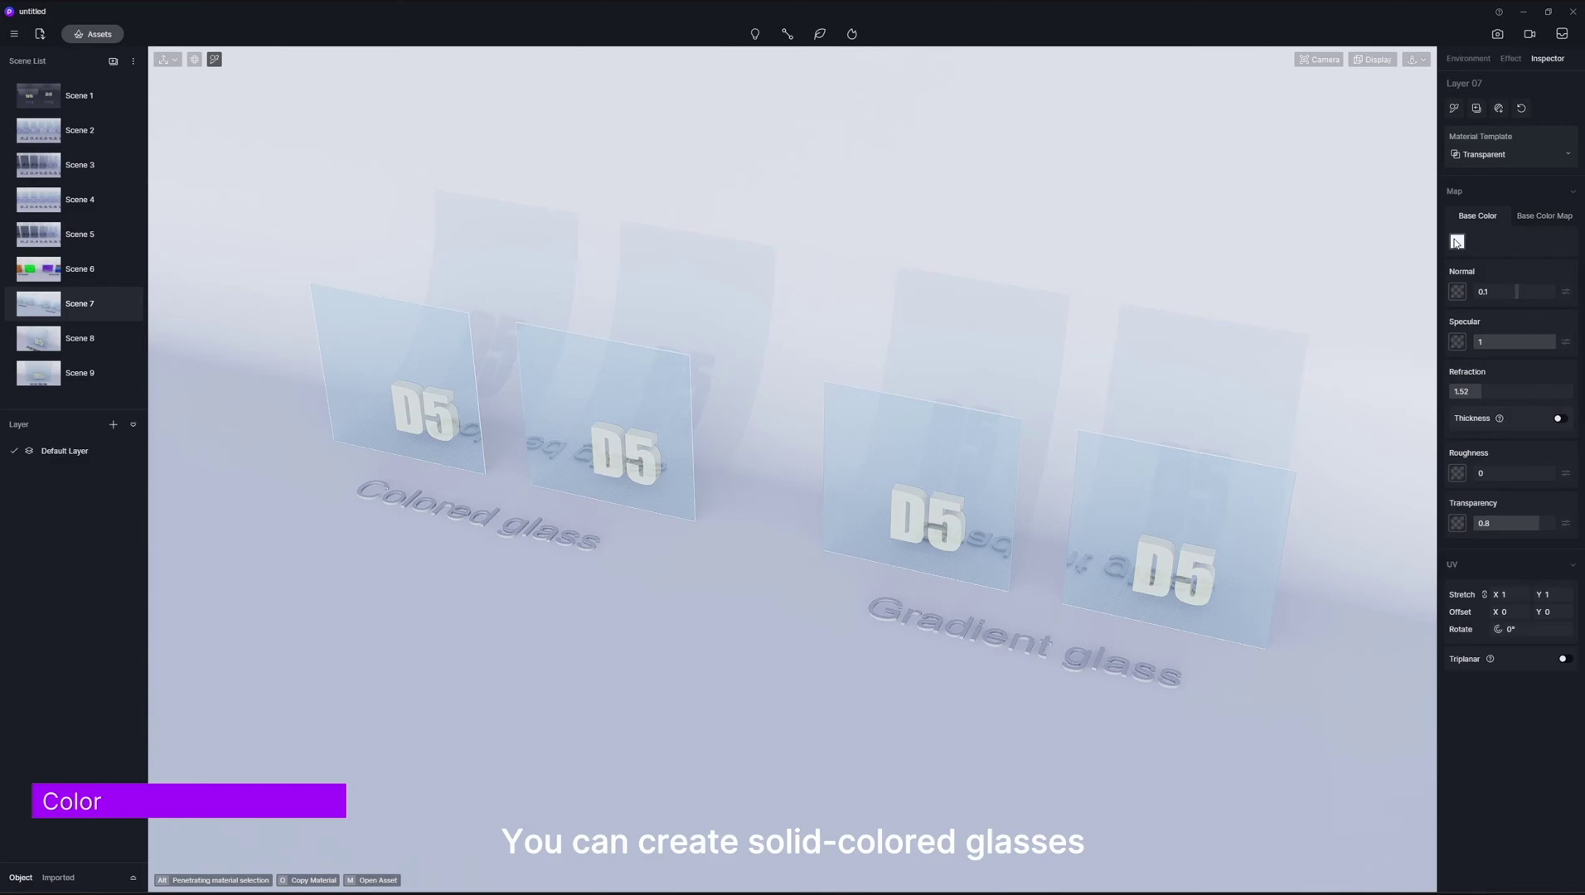
Set the base colors of the two Colored glass panes to orange-yellow (hue 44) and green (hue 118)
{"action": "left_click", "coordinate": [1456, 241]}
{"action": "left_click_drag", "start_coordinate": [1518, 355], "coordinate": [1504, 354]}
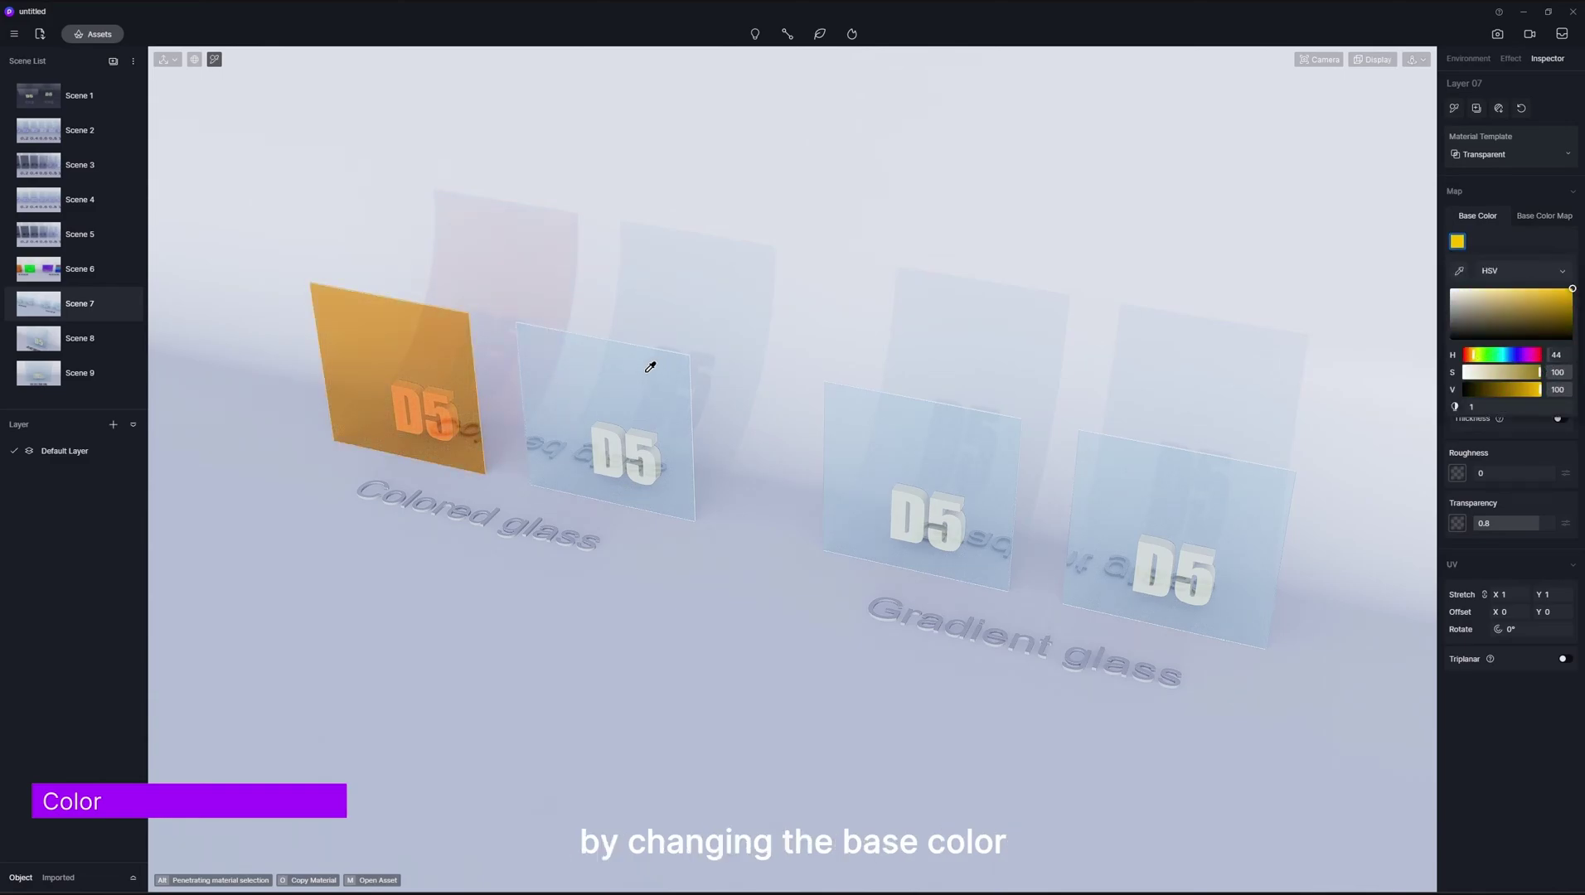
{"action": "left_click", "coordinate": [647, 365]}
{"action": "left_click", "coordinate": [1504, 358]}
{"action": "left_click_drag", "start_coordinate": [1504, 358], "coordinate": [1491, 354]}
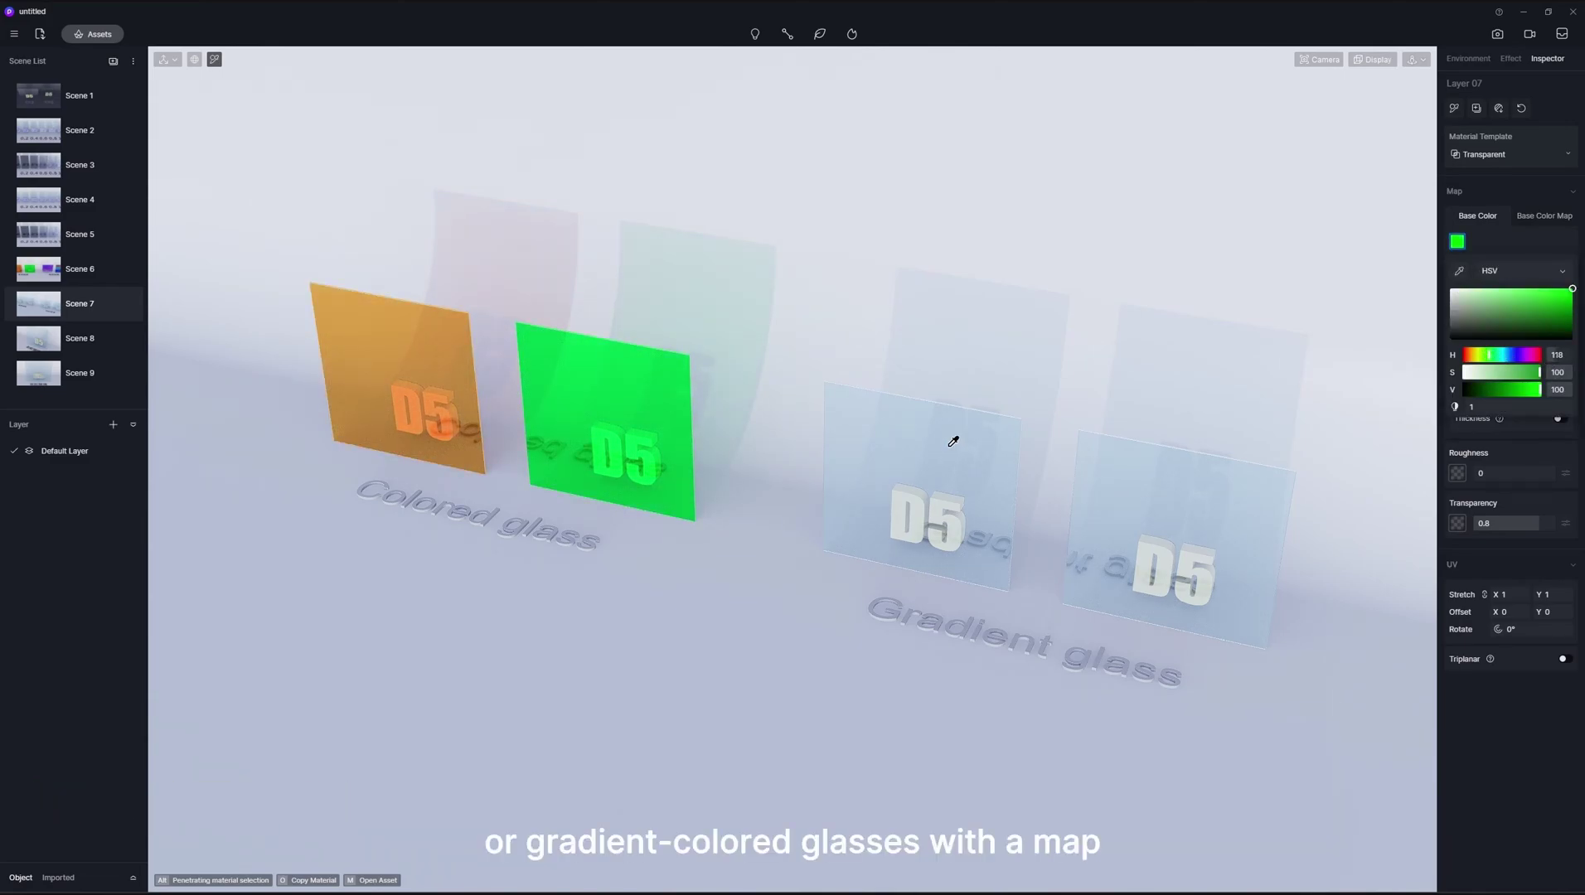
Apply gradient images as base color maps to the Gradient glass panes
{"action": "left_click", "coordinate": [1543, 216]}
{"action": "double_click", "coordinate": [473, 375]}
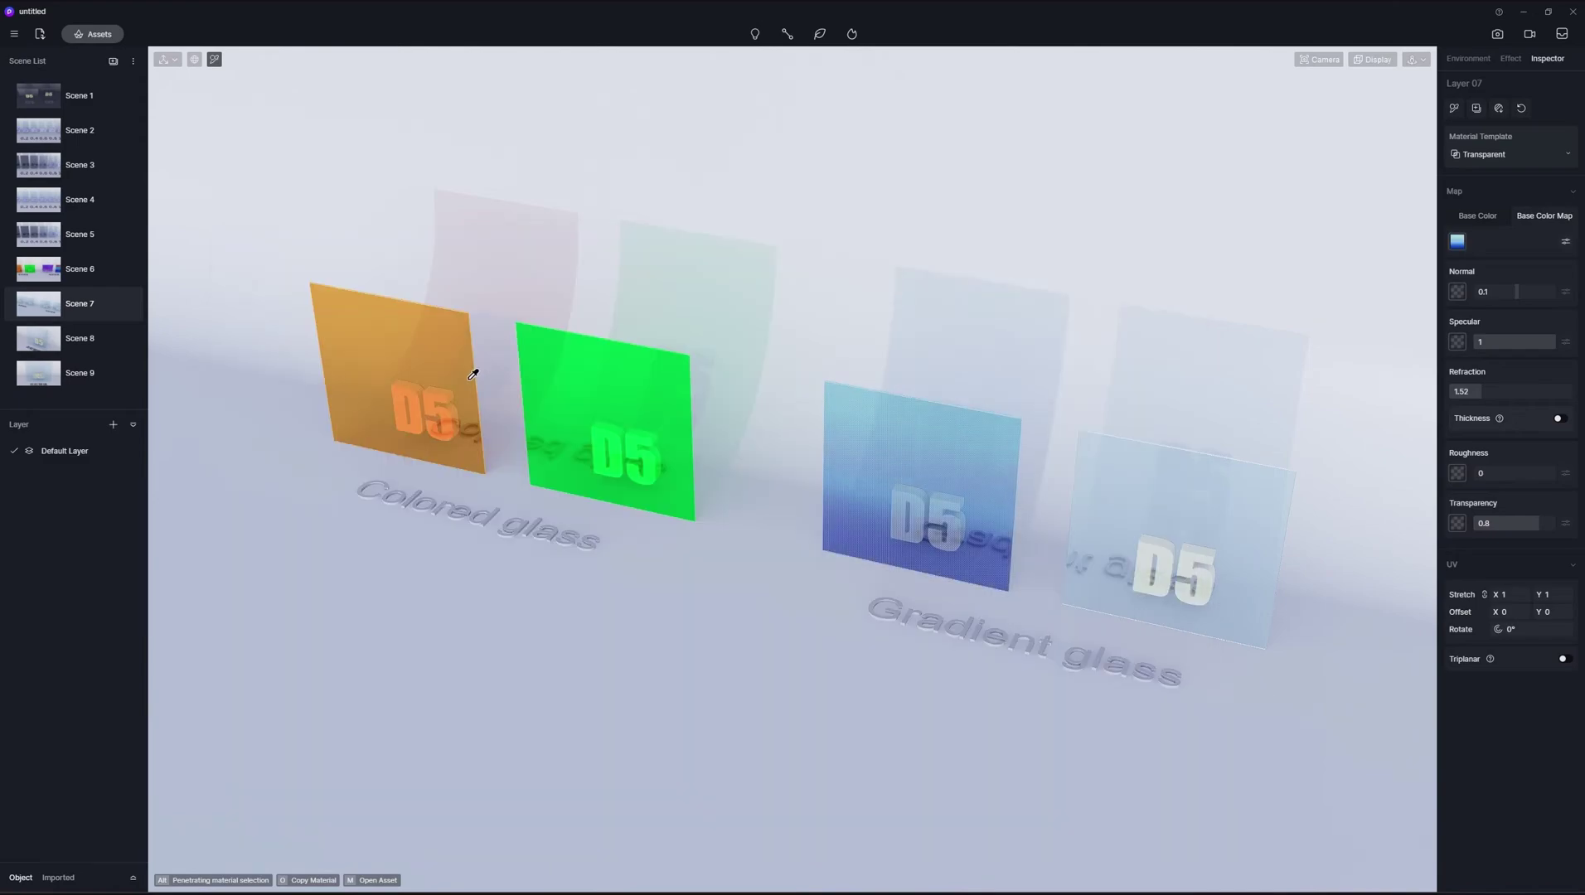
{"action": "left_click", "coordinate": [1457, 241]}
{"action": "double_click", "coordinate": [402, 354]}
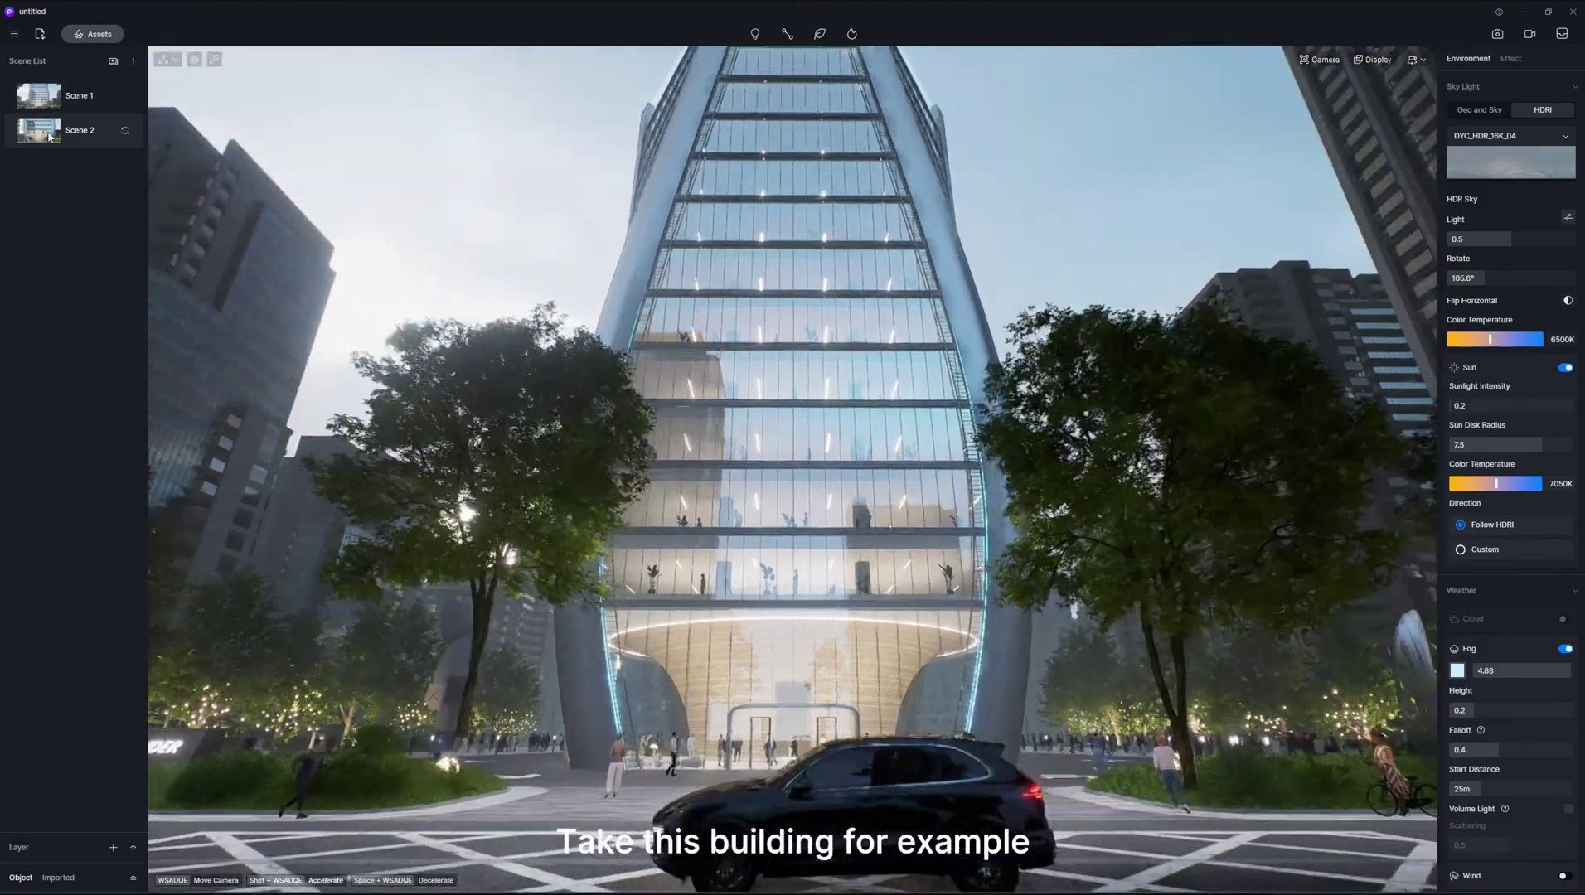
Open the building's Scene 2, pick the facade glass material, and import a purple normal map image for it
{"action": "left_click", "coordinate": [48, 132]}
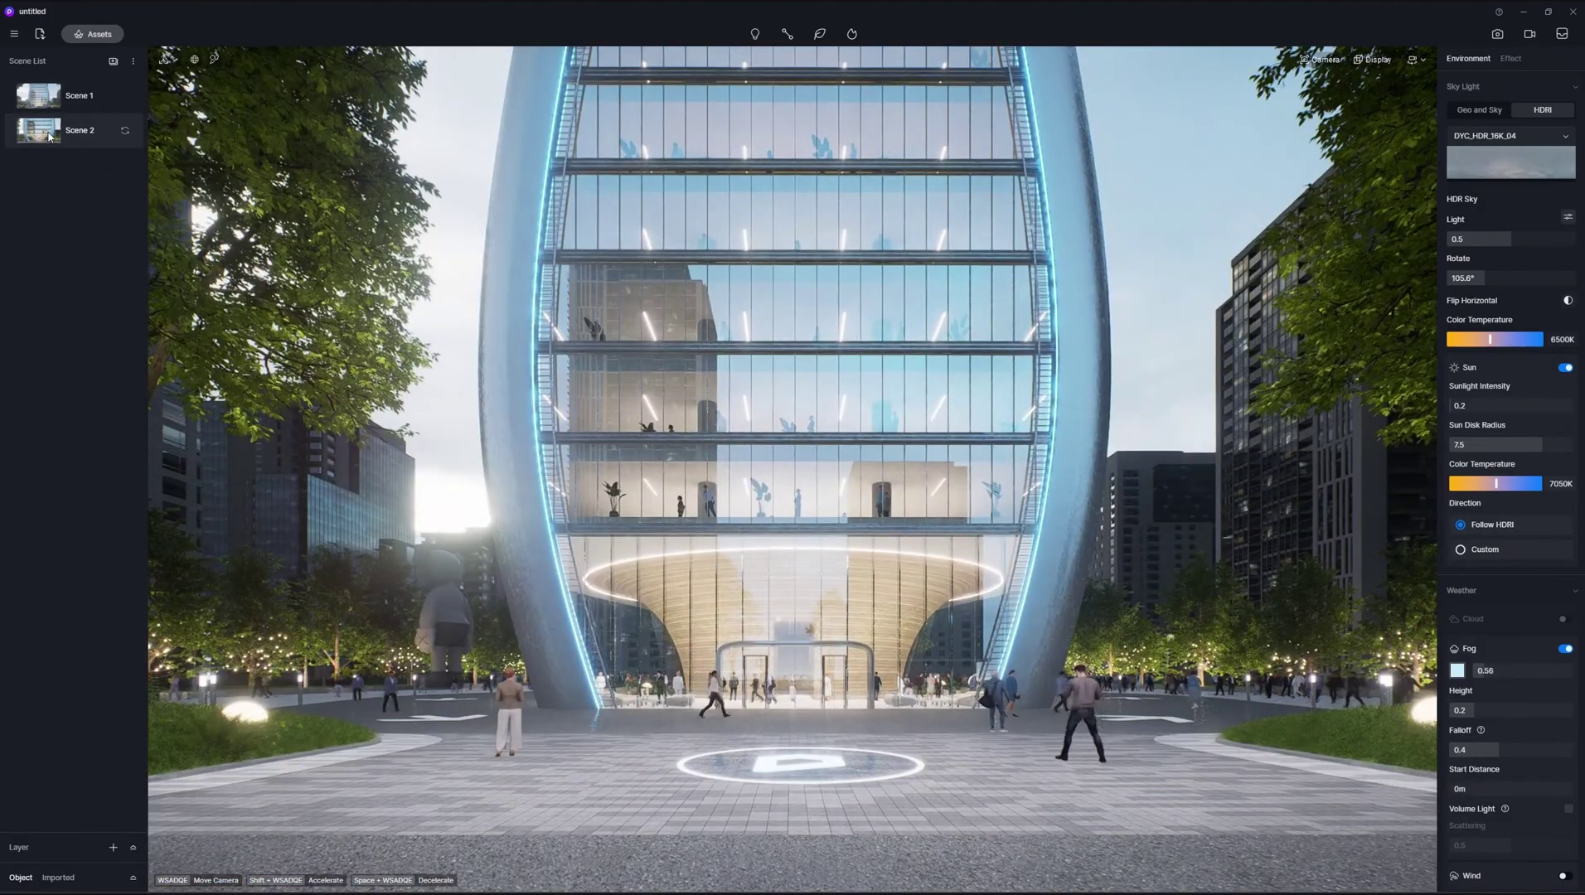
{"action": "left_click", "coordinate": [743, 474]}
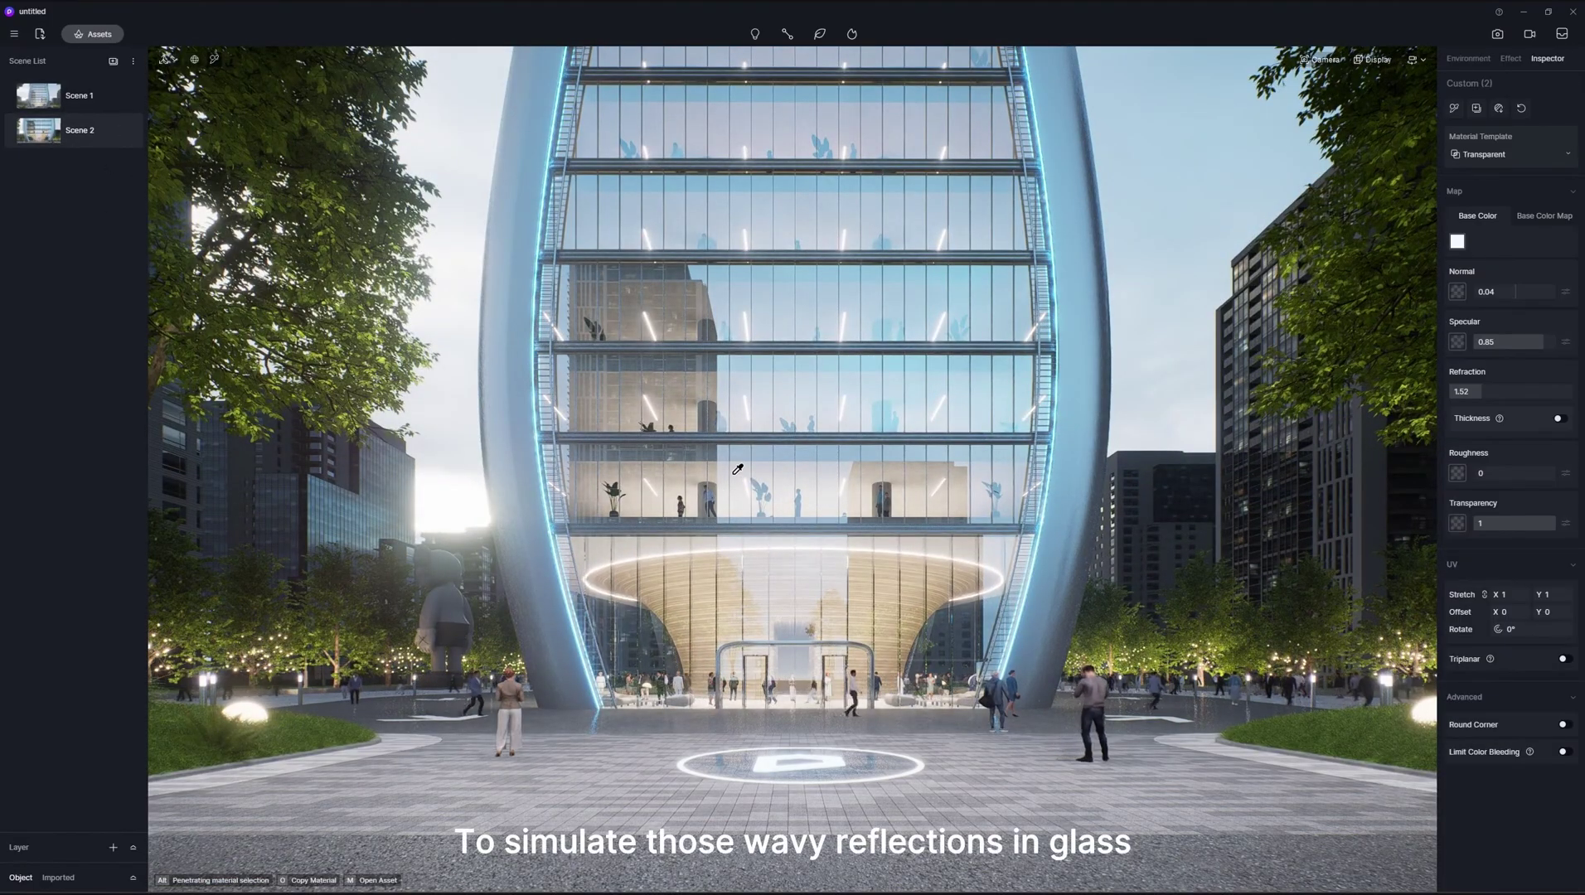
{"action": "left_click", "coordinate": [1457, 292]}
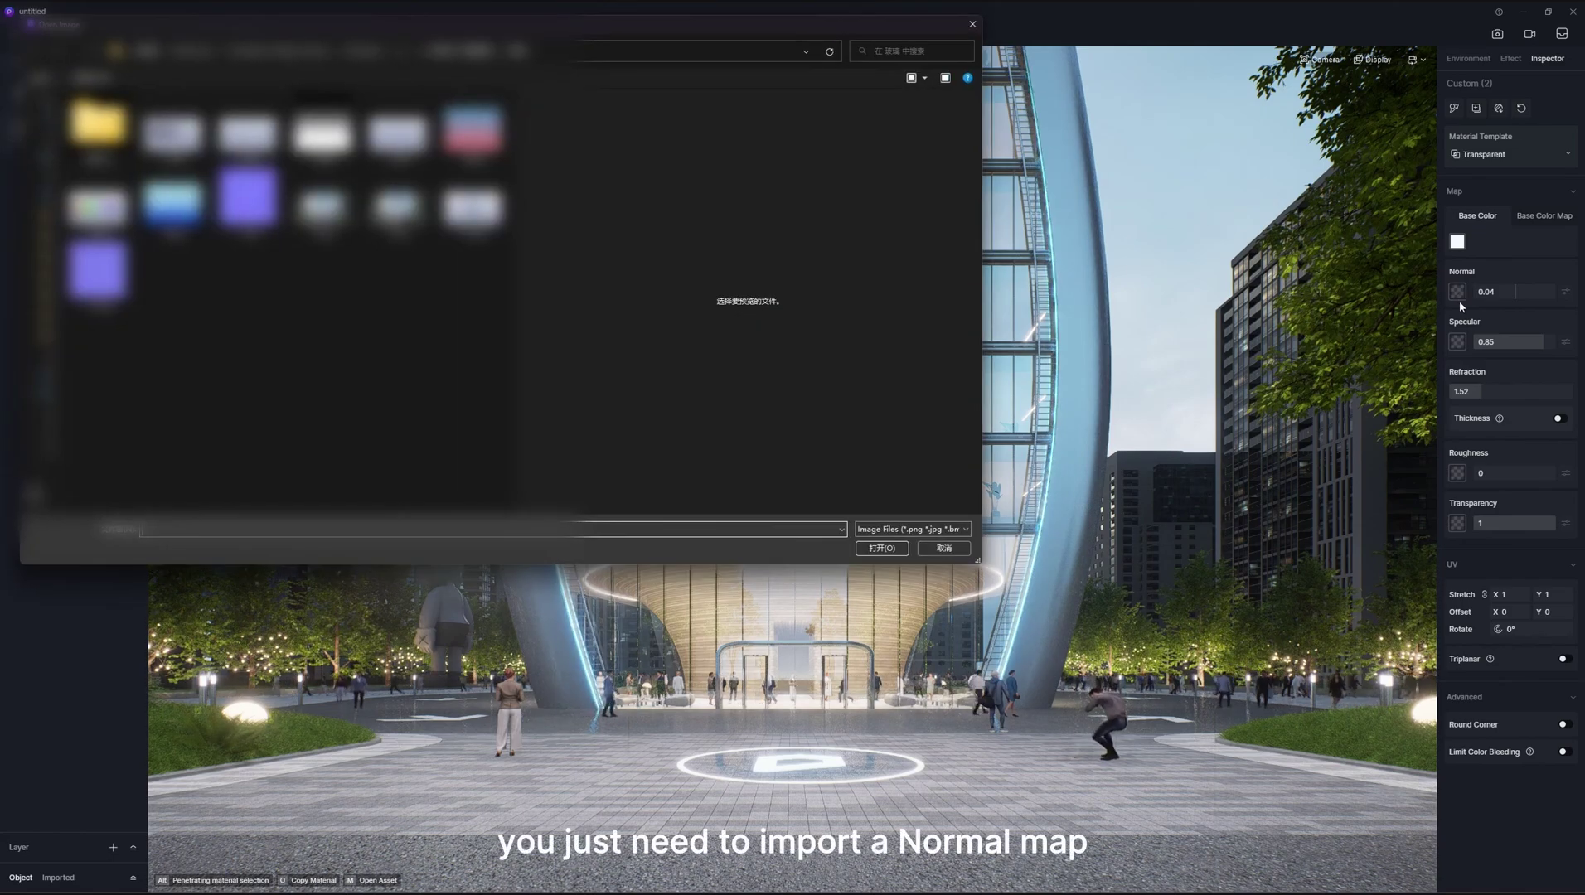
{"action": "left_click", "coordinate": [248, 197]}
{"action": "left_click", "coordinate": [882, 548]}
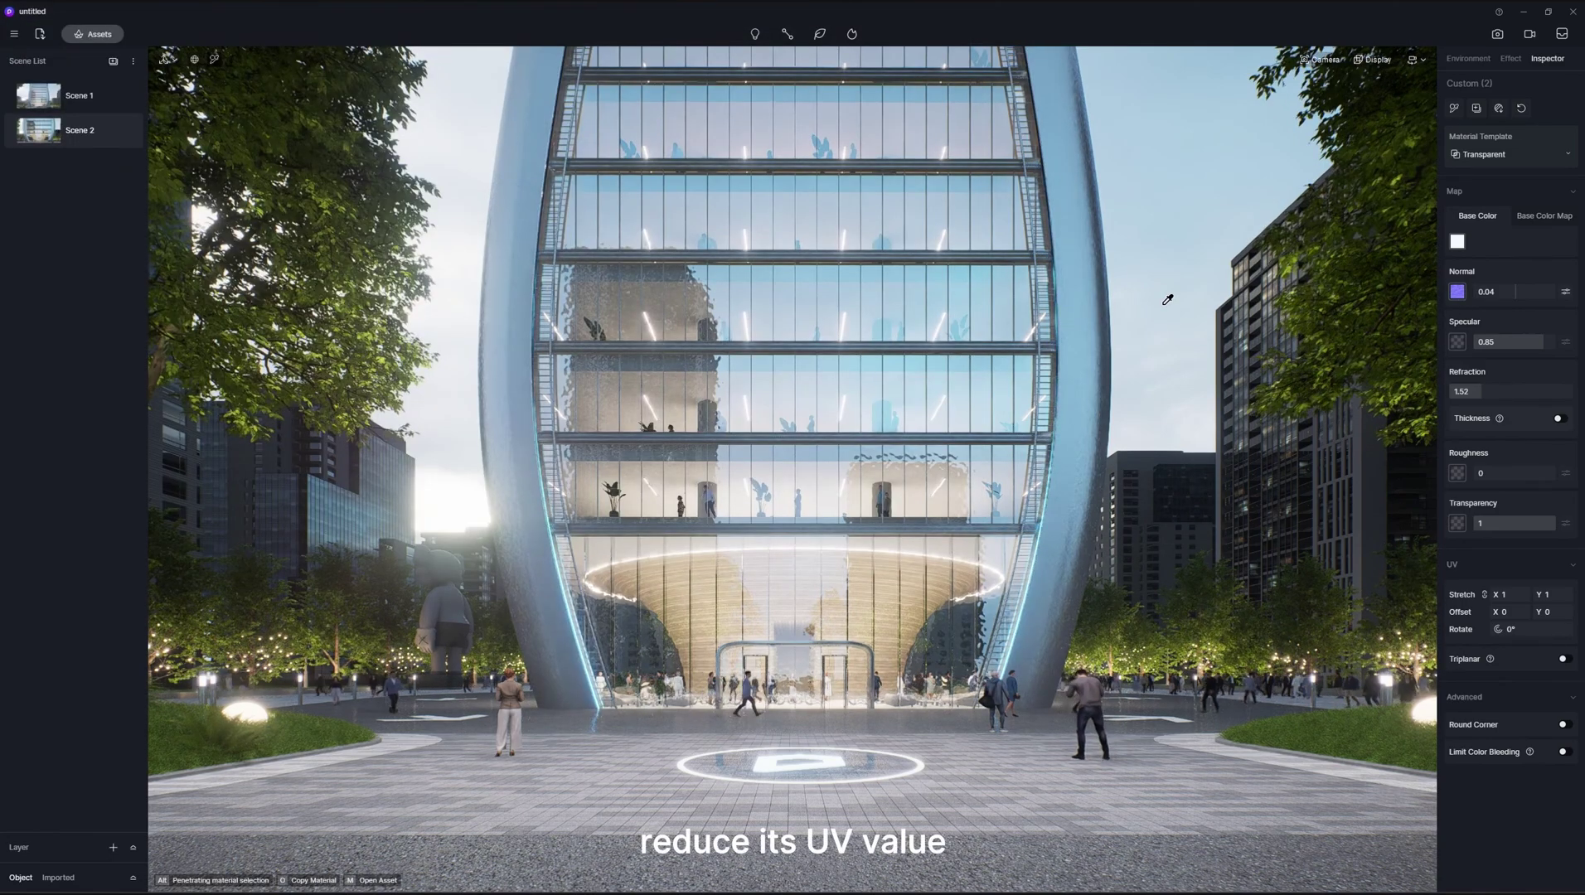
Enable Triplanar mapping on the facade glass and set its UV stretch to 0.02
{"action": "left_click", "coordinate": [1563, 659]}
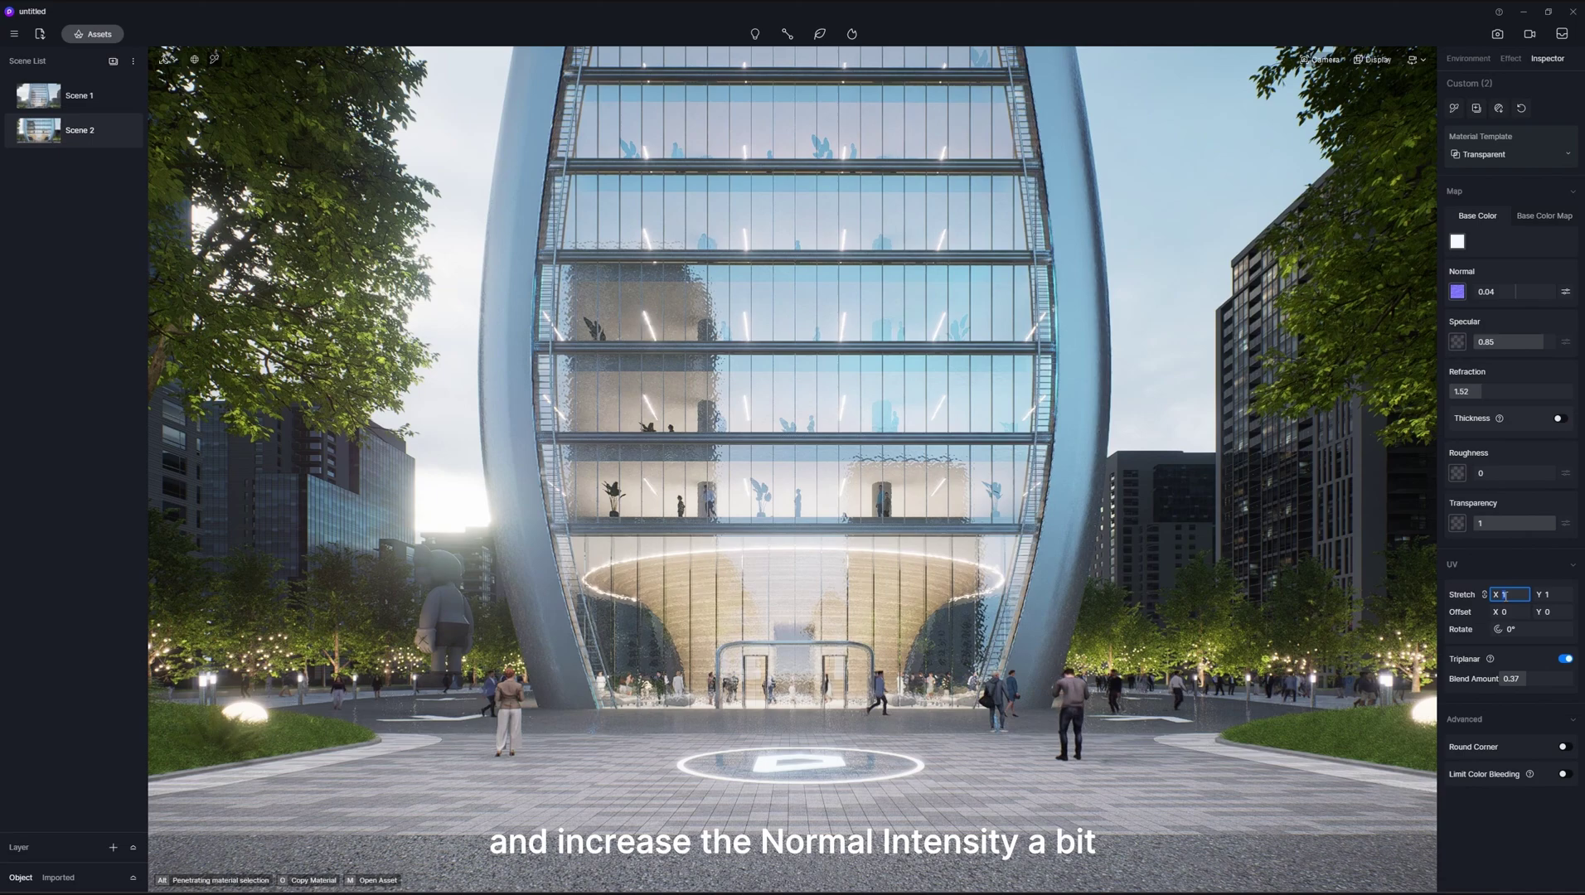
{"action": "type", "text": "0.02"}
{"action": "key", "text": "Return"}
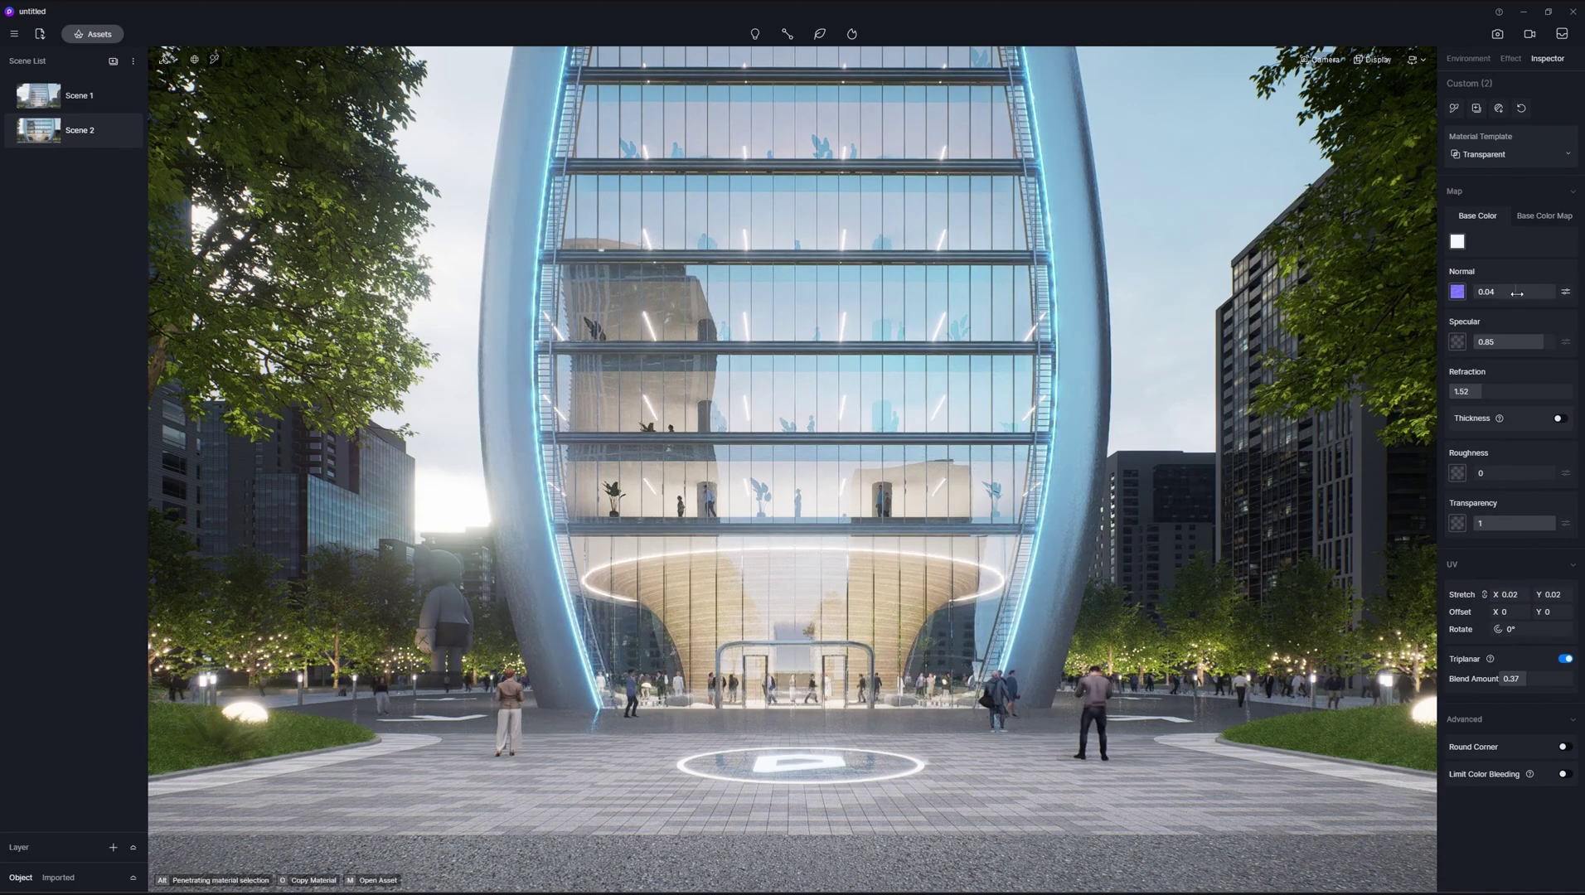
Raise the facade glass's normal intensity to 1, reduce it to a subtler waviness, and open Scene 1
{"action": "left_click_drag", "start_coordinate": [1516, 292], "coordinate": [1574, 296]}
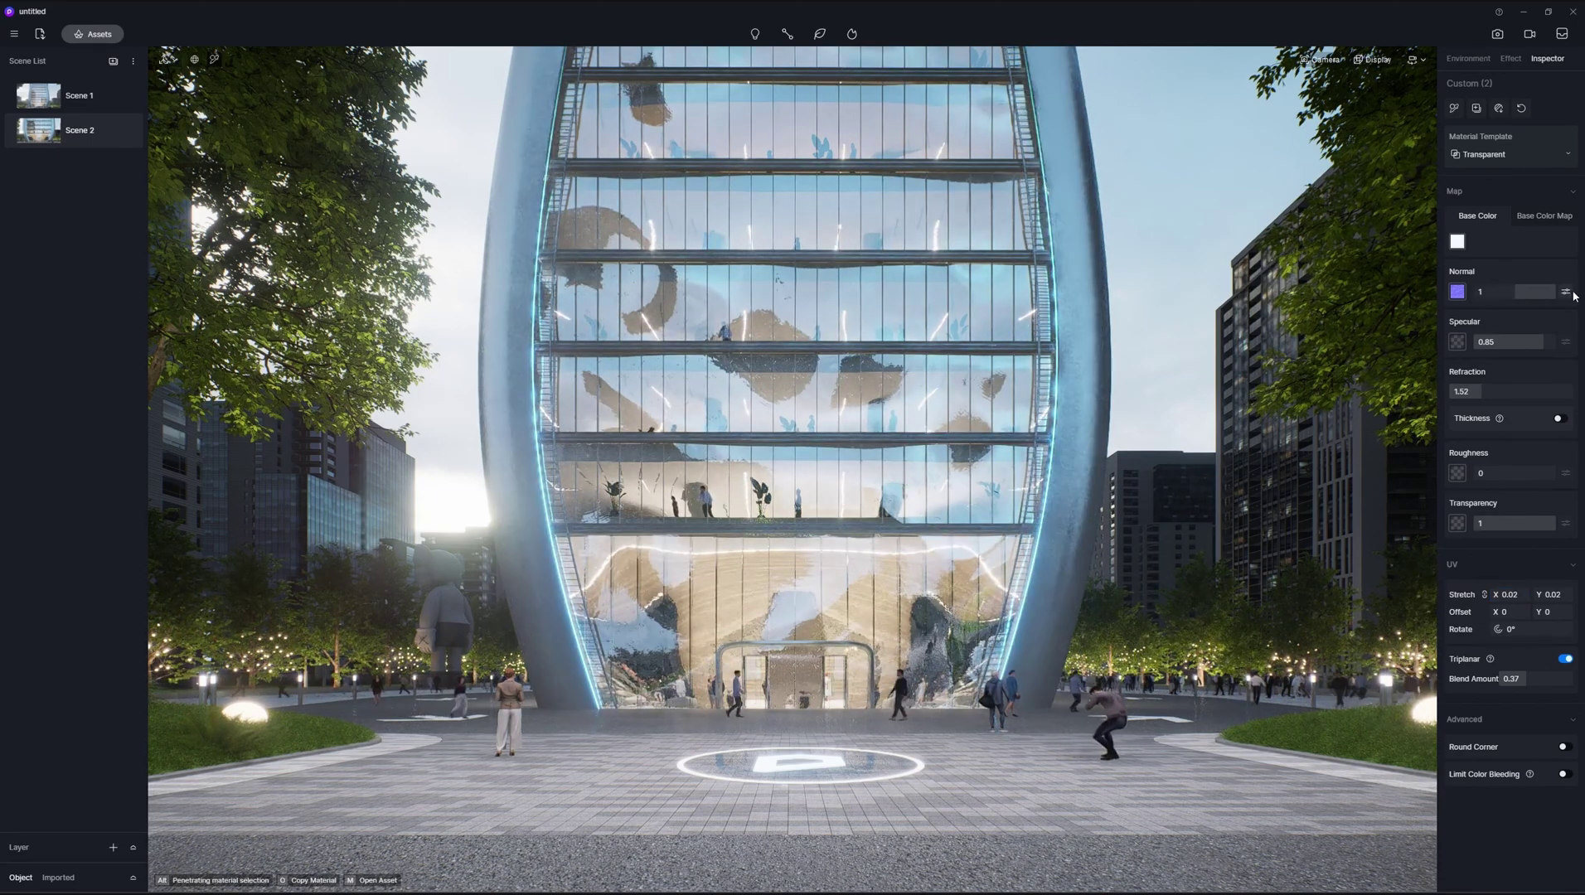
{"action": "left_click", "coordinate": [1522, 291]}
{"action": "left_click", "coordinate": [53, 98]}
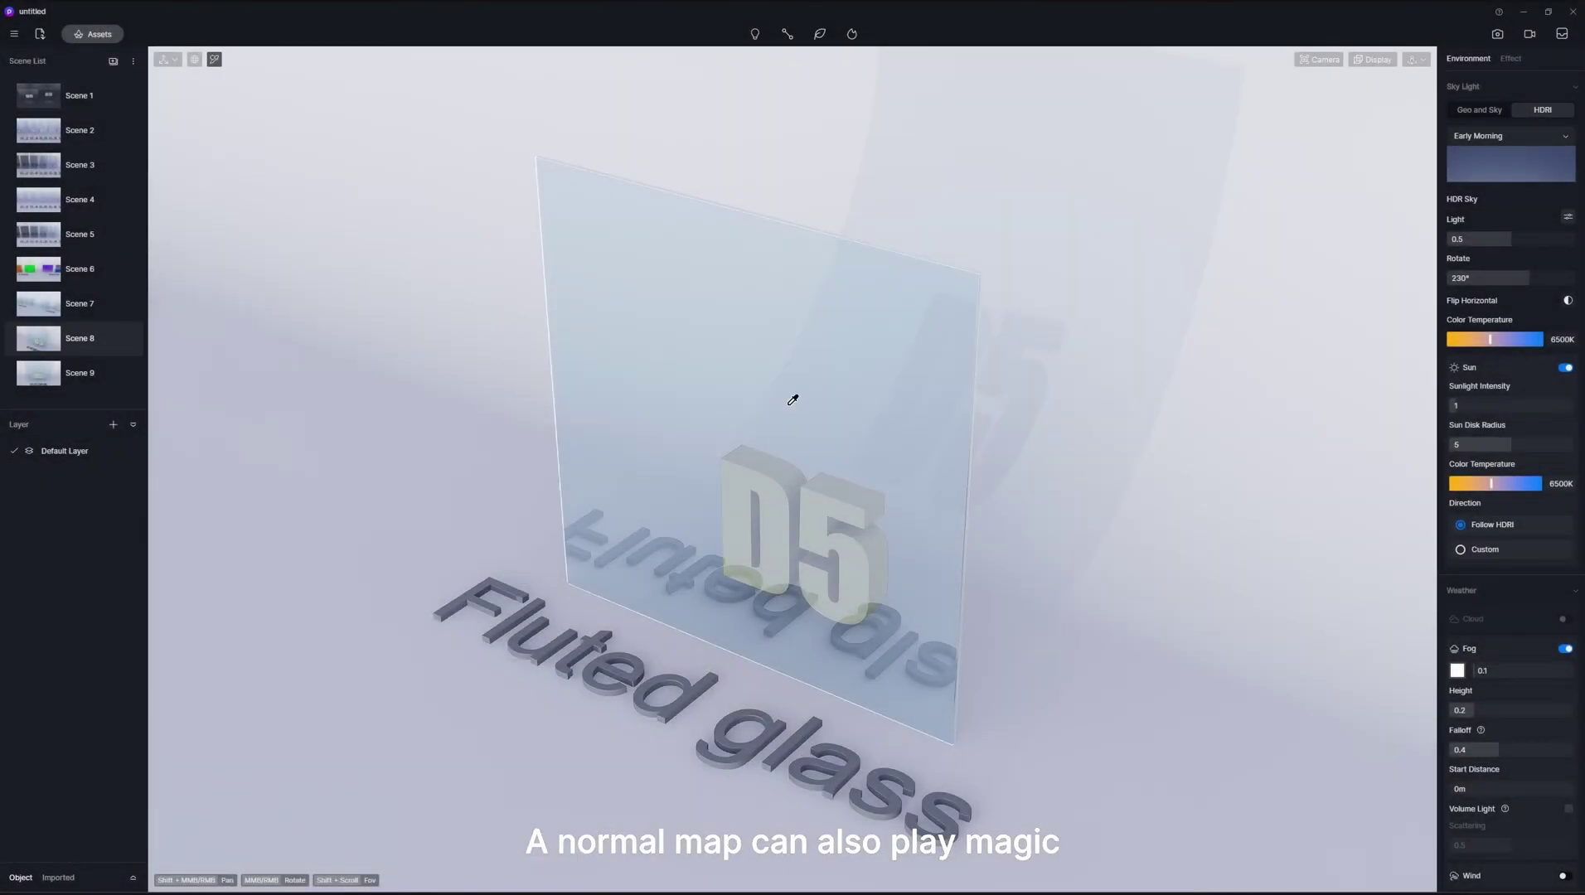
Load a fluted normal map into the Fluted glass pane's material and raise its normal intensity to about 0.58, fine-tuning the strength
{"action": "left_click", "coordinate": [791, 403]}
{"action": "left_click", "coordinate": [1457, 291]}
{"action": "double_click", "coordinate": [944, 346]}
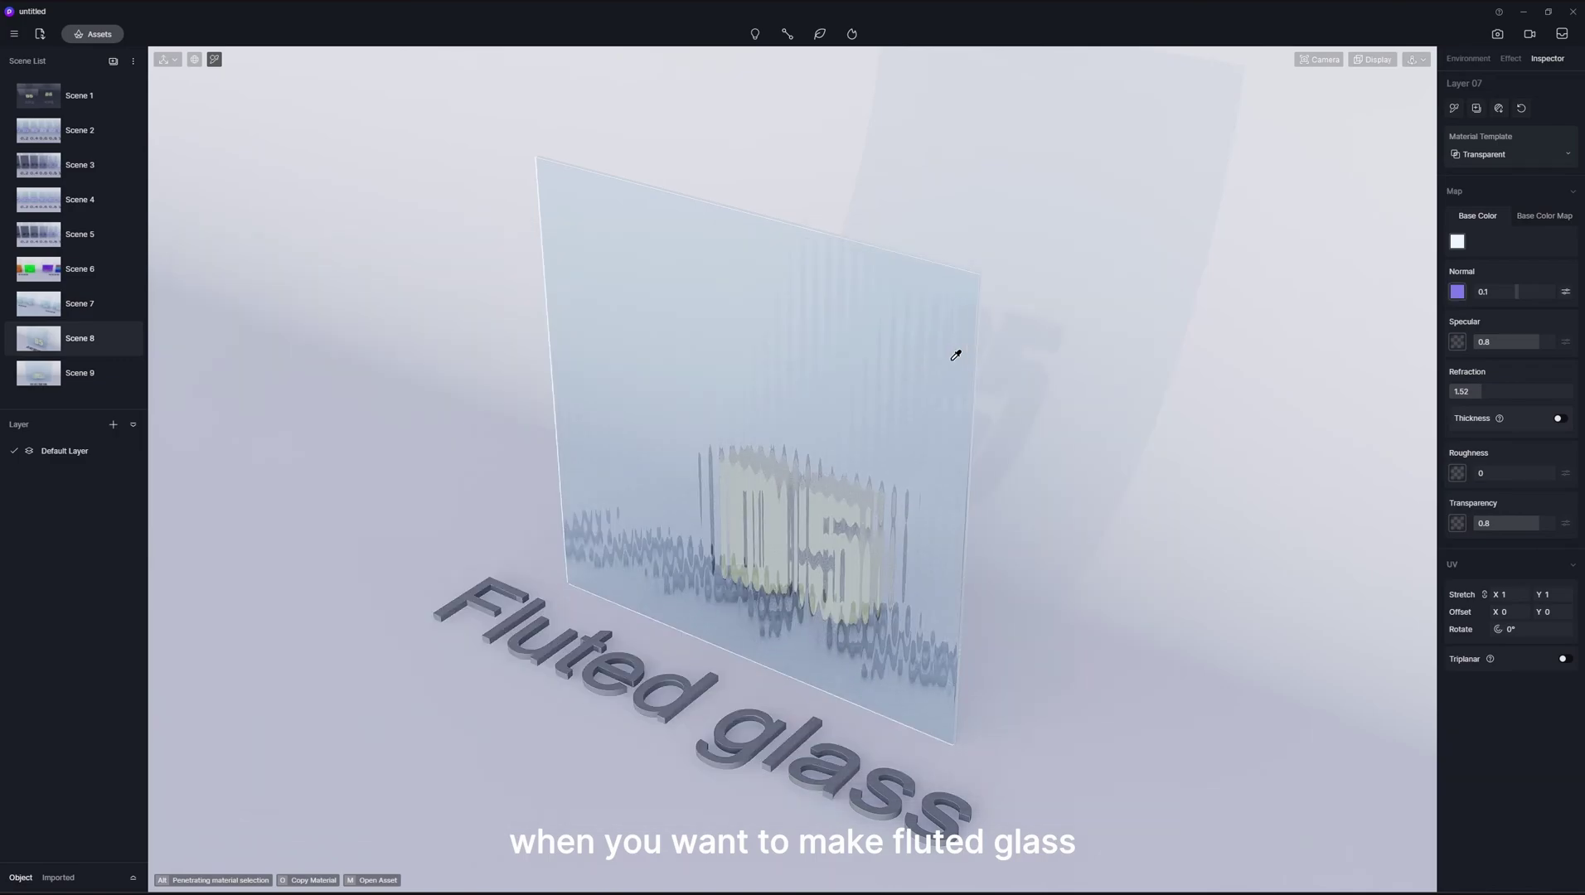
{"action": "left_click_drag", "start_coordinate": [1515, 290], "coordinate": [1539, 290]}
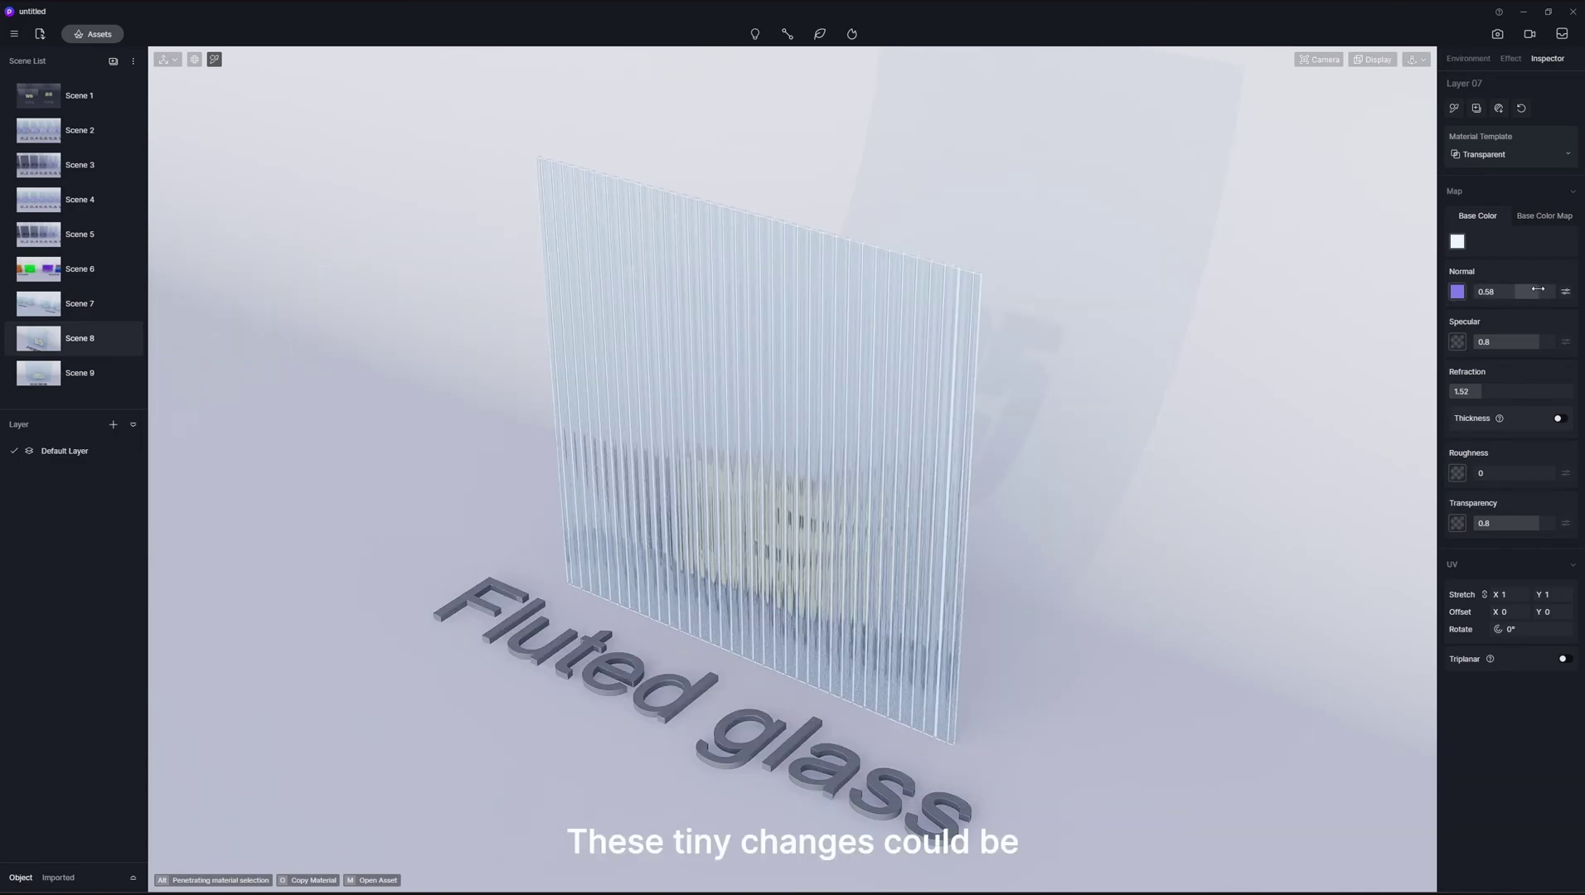
{"action": "left_click", "coordinate": [1531, 291]}
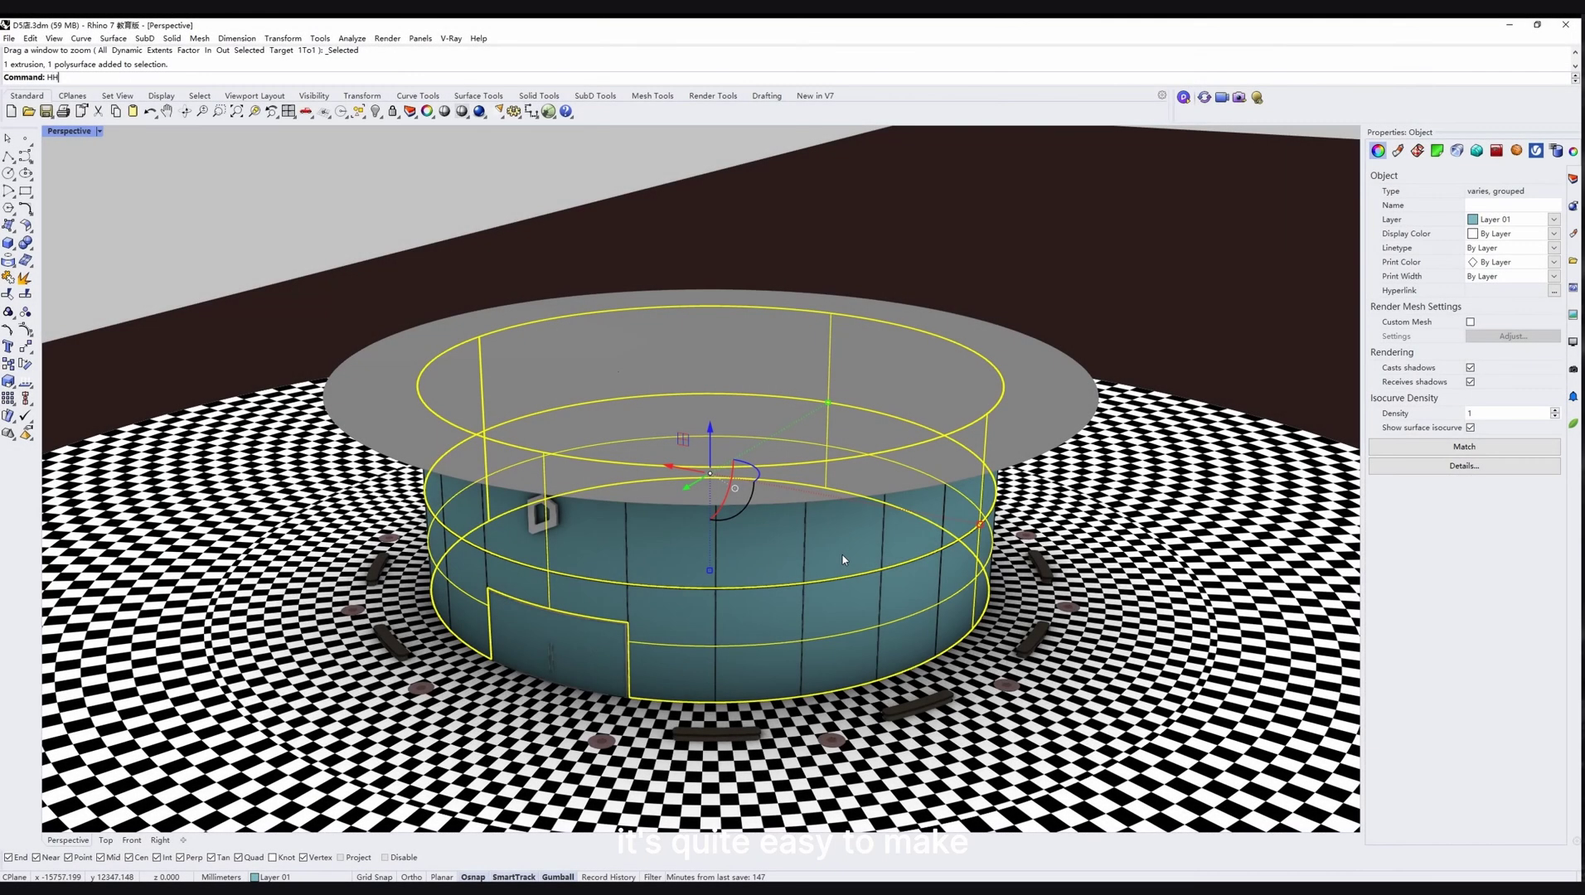
In Rhino, isolate the selected cylindrical glass facade and duplicate its upper rim edge as a curve
{"action": "key", "text": "ctrl+shift+h"}
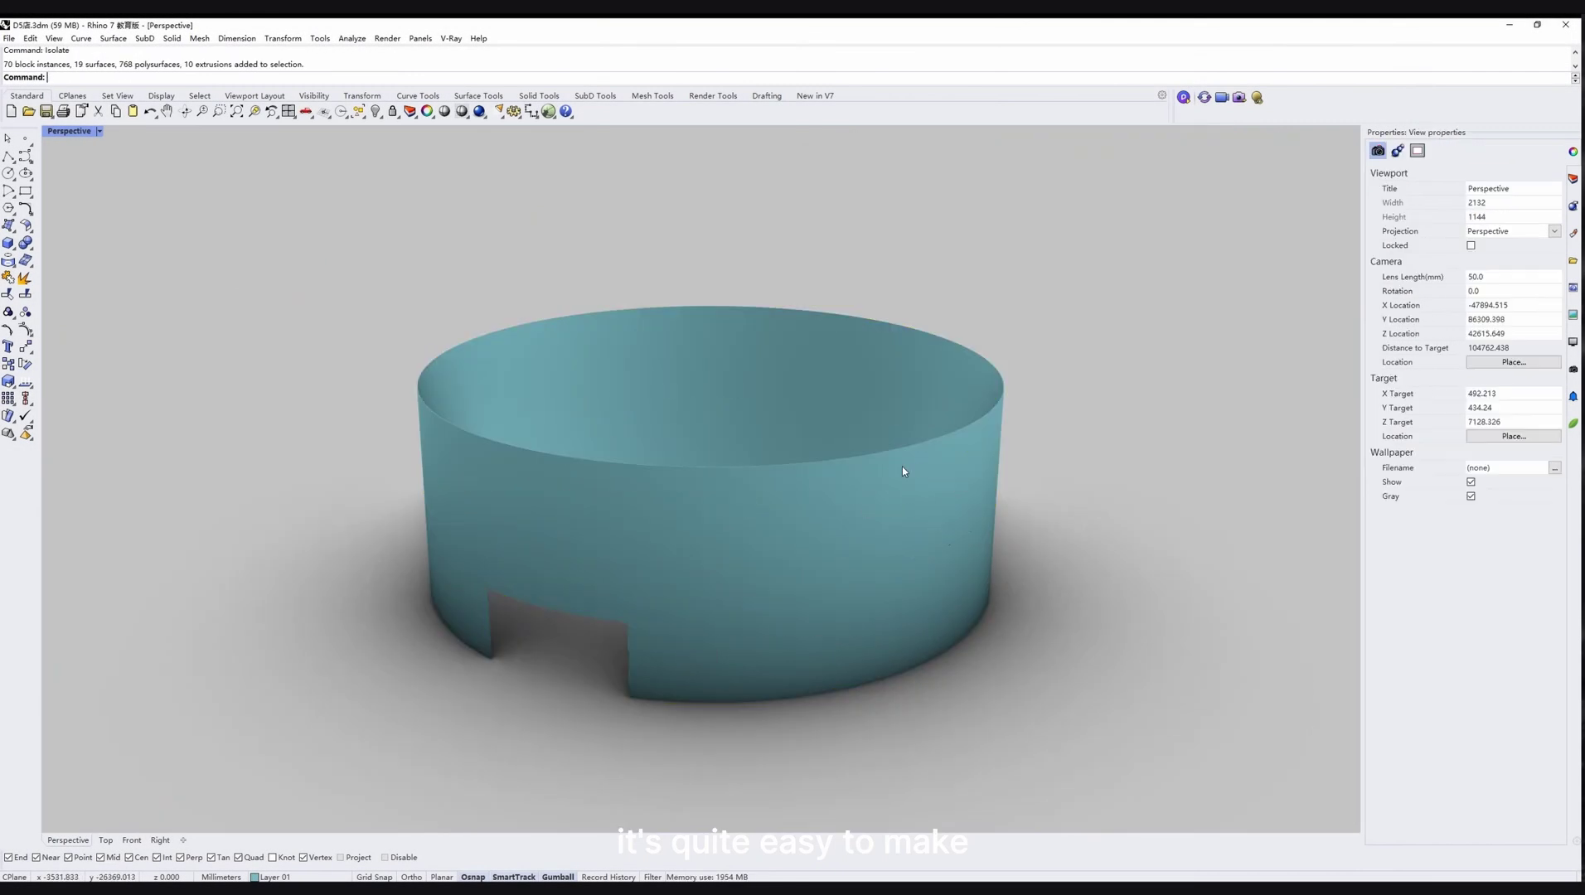
{"action": "type", "text": "dupedge"}
{"action": "key", "text": "Return"}
{"action": "left_click", "coordinate": [1002, 396]}
{"action": "key", "text": "Return"}
Offset the duplicated rim curve by 100 mm and delete the original curve
{"action": "type", "text": "offset"}
{"action": "key", "text": "Return"}
{"action": "left_click", "coordinate": [968, 388]}
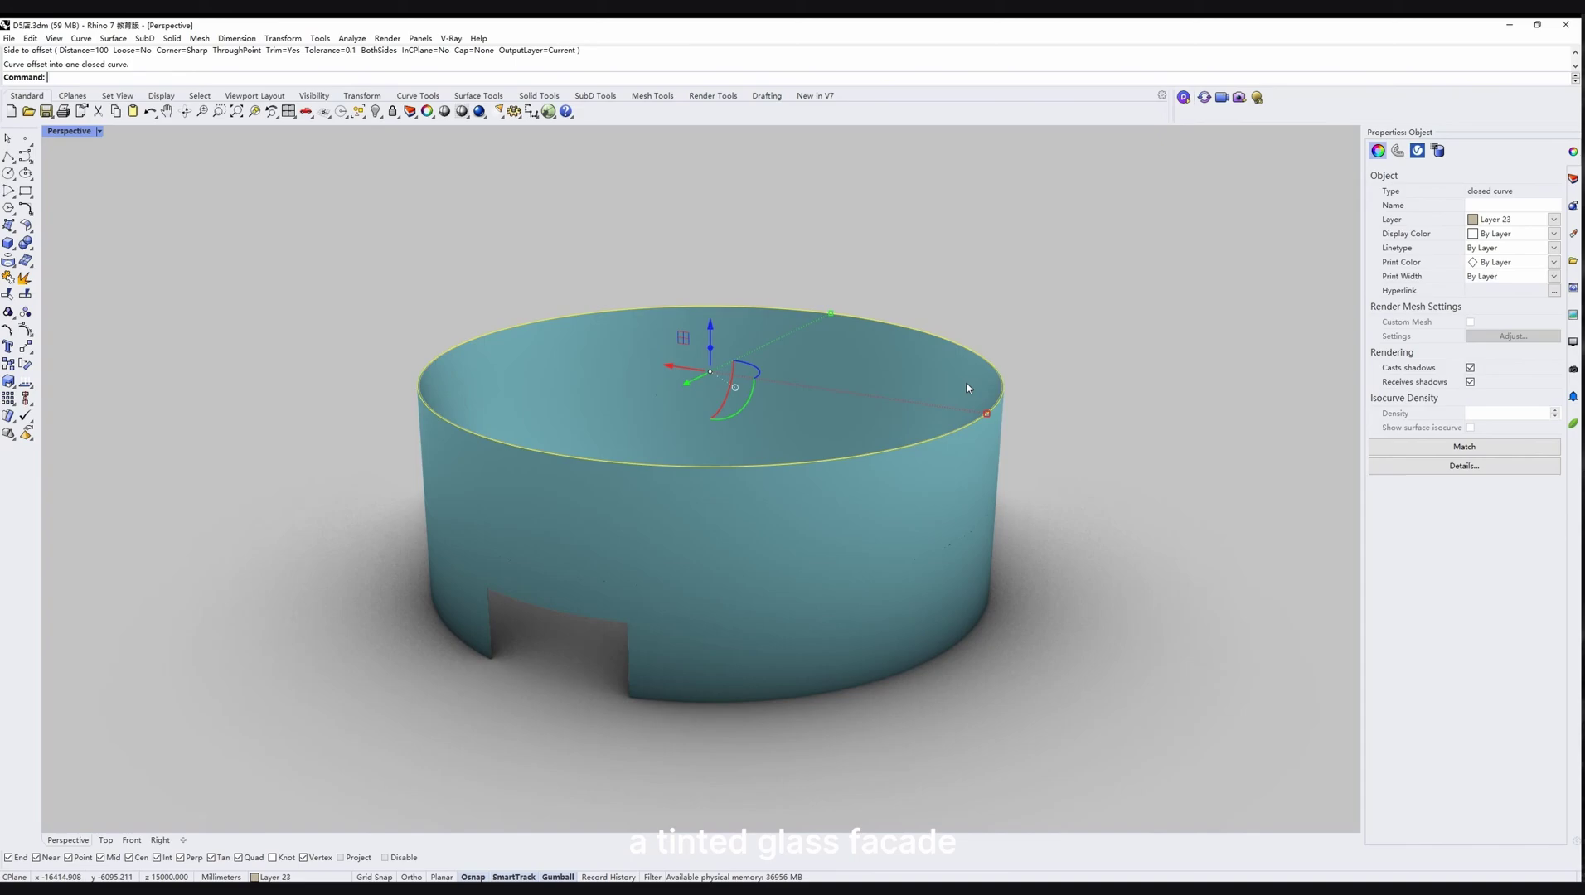
{"action": "key", "text": "Delete"}
Extrude the offset curve down to the facade's base and leave only the resulting surface shown and selected
{"action": "left_click", "coordinate": [856, 513]}
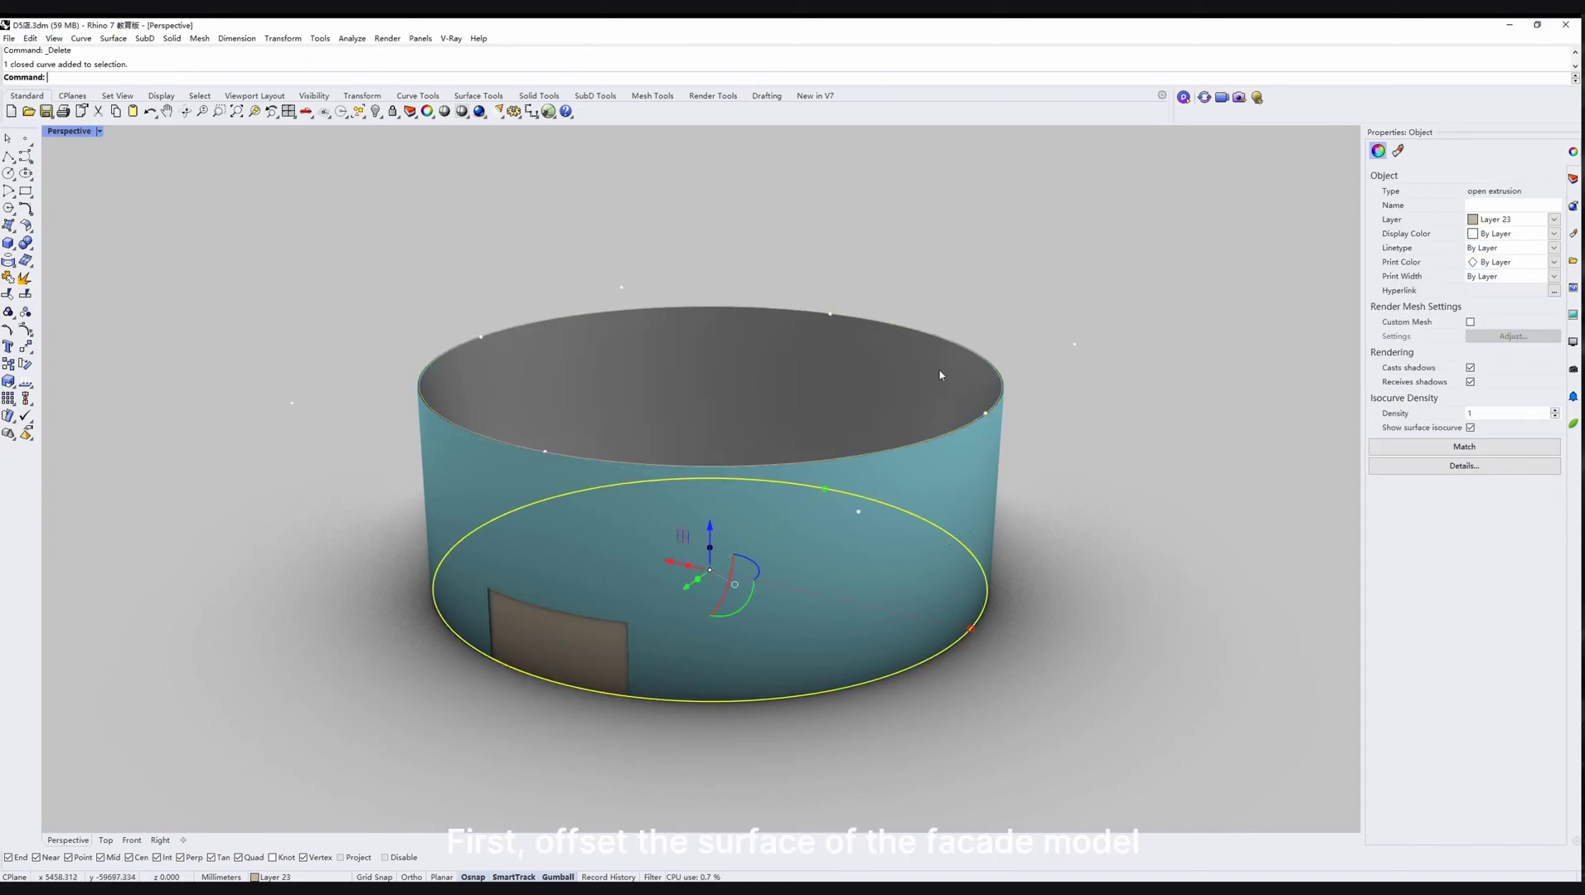
{"action": "key", "text": "ctrl+a"}
{"action": "left_click", "coordinate": [982, 369]}
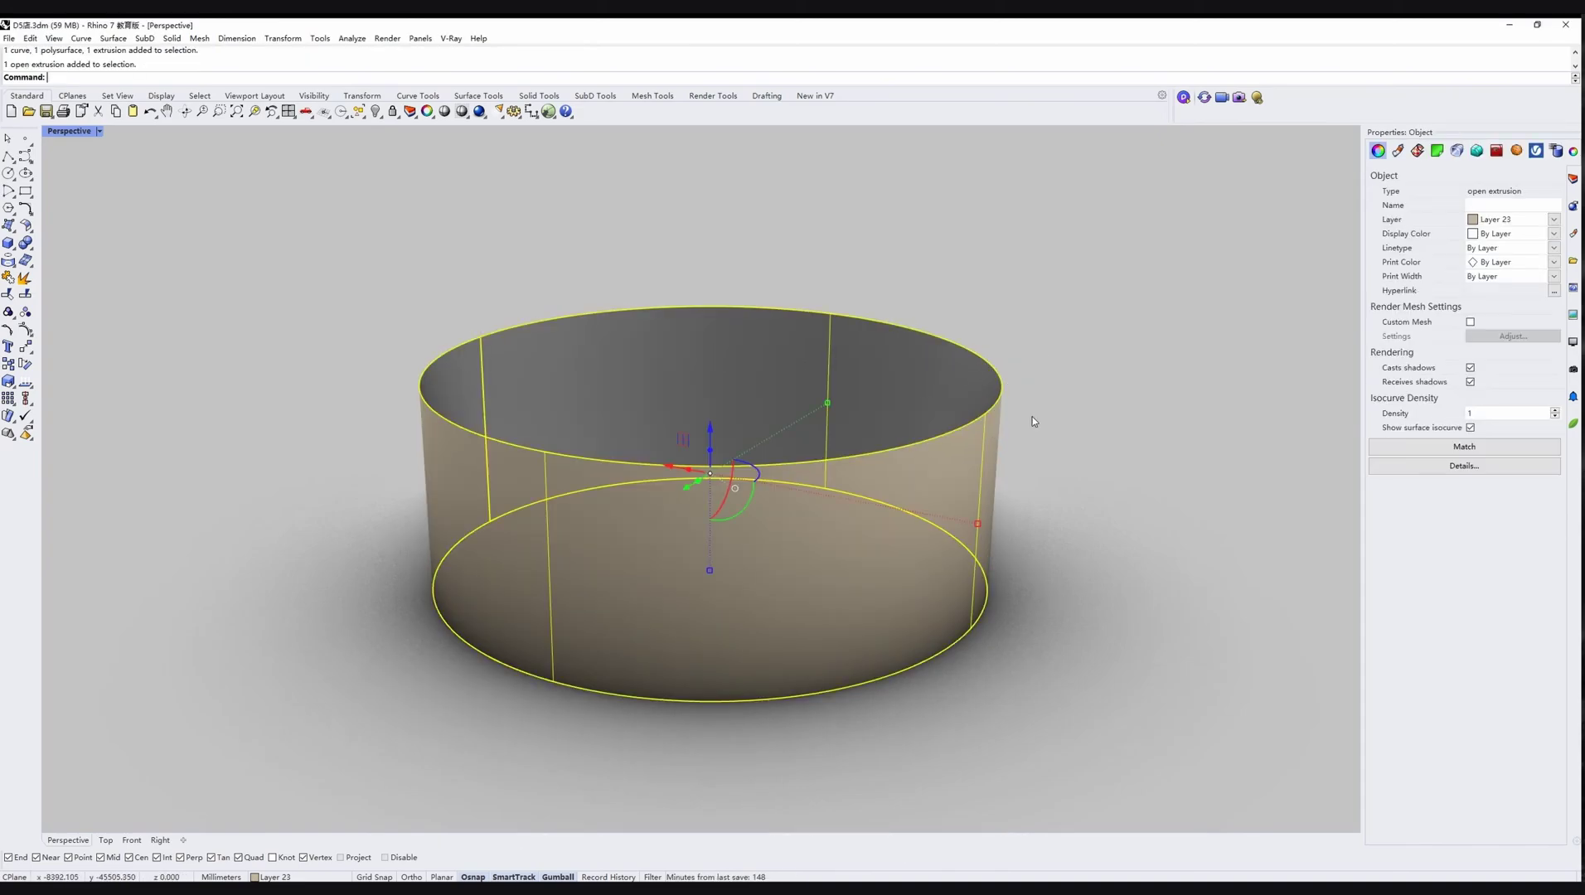
Assign a new material of type Custom to the offset surface
{"action": "left_click", "coordinate": [1397, 150]}
{"action": "left_click", "coordinate": [1475, 189]}
{"action": "left_click", "coordinate": [1443, 265]}
{"action": "left_click", "coordinate": [1432, 280]}
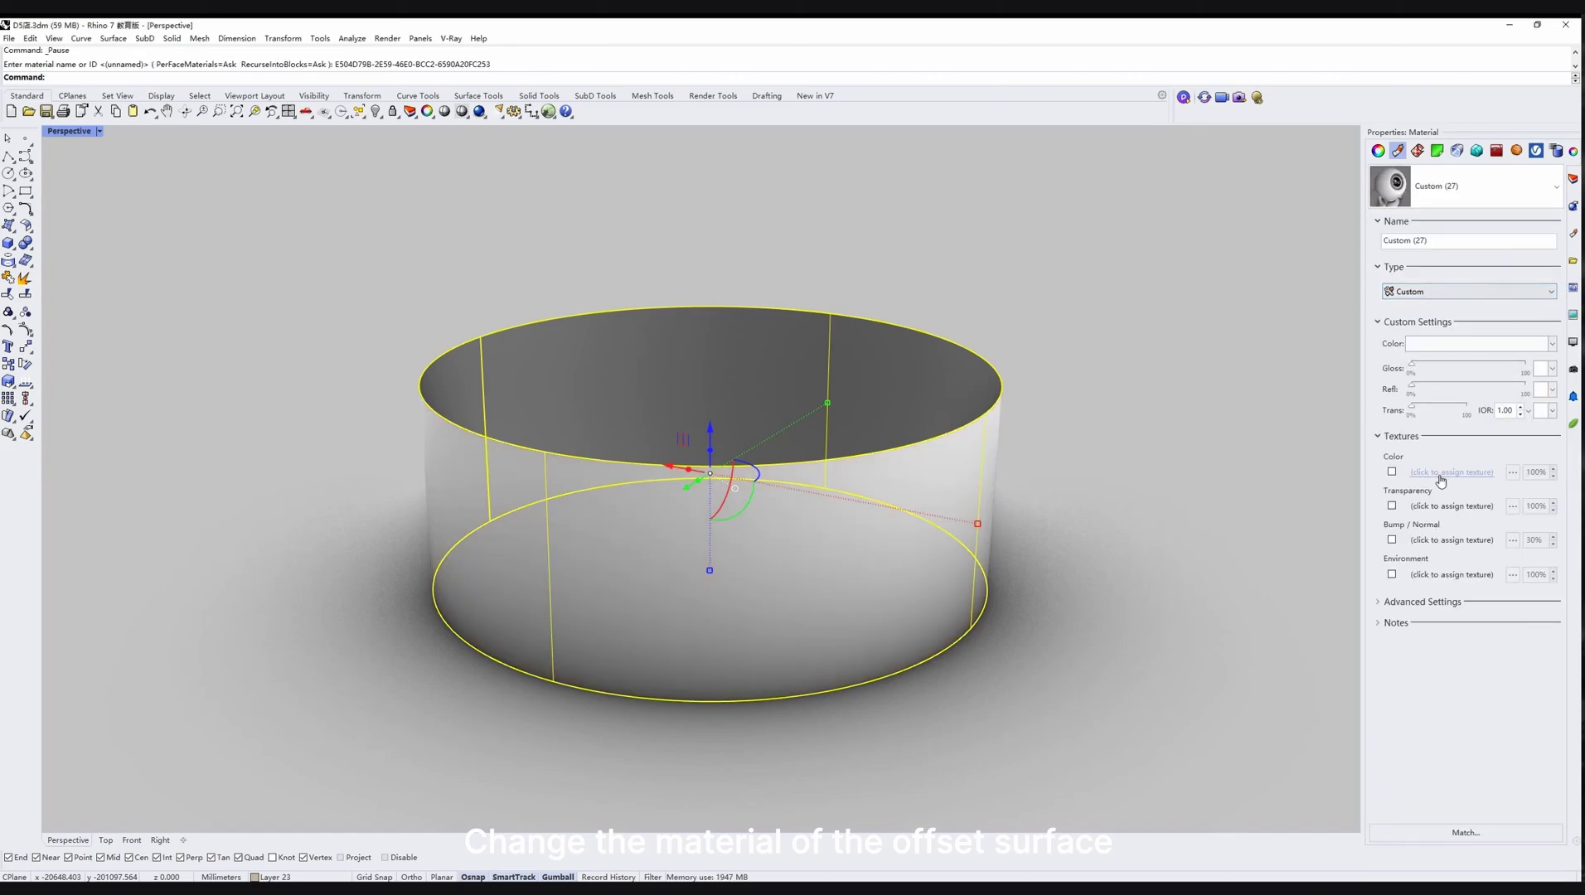
Assign a black-to-white gradient image as the Custom material's color texture and inspect the mapped surface
{"action": "left_click", "coordinate": [1440, 472]}
{"action": "double_click", "coordinate": [304, 246]}
{"action": "left_click", "coordinate": [804, 182]}
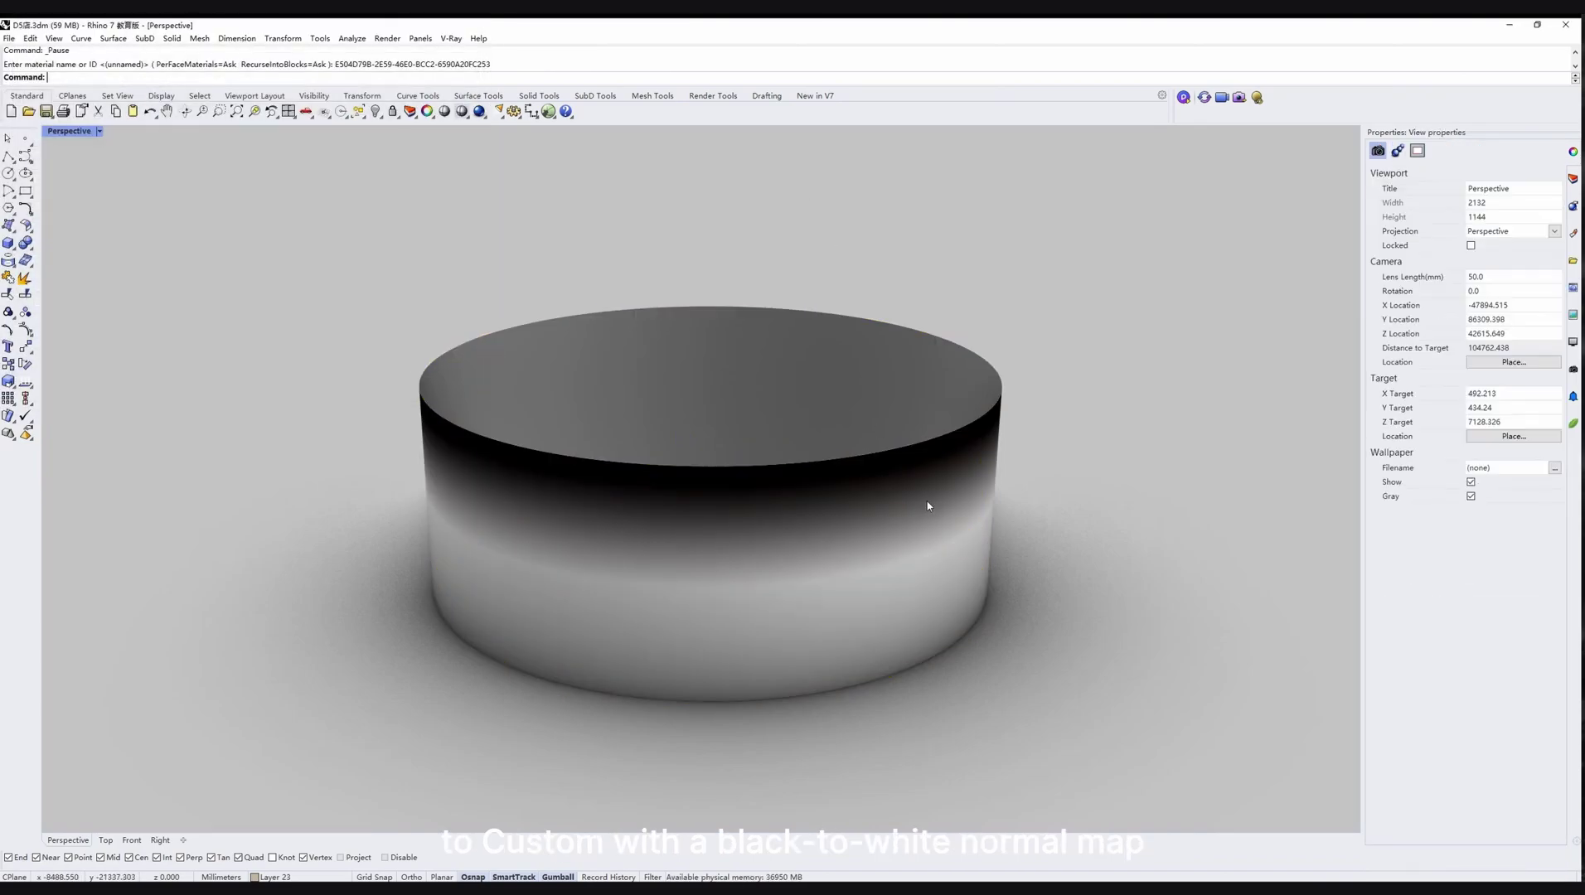
{"action": "right_click_drag", "start_coordinate": [928, 506], "coordinate": [824, 506]}
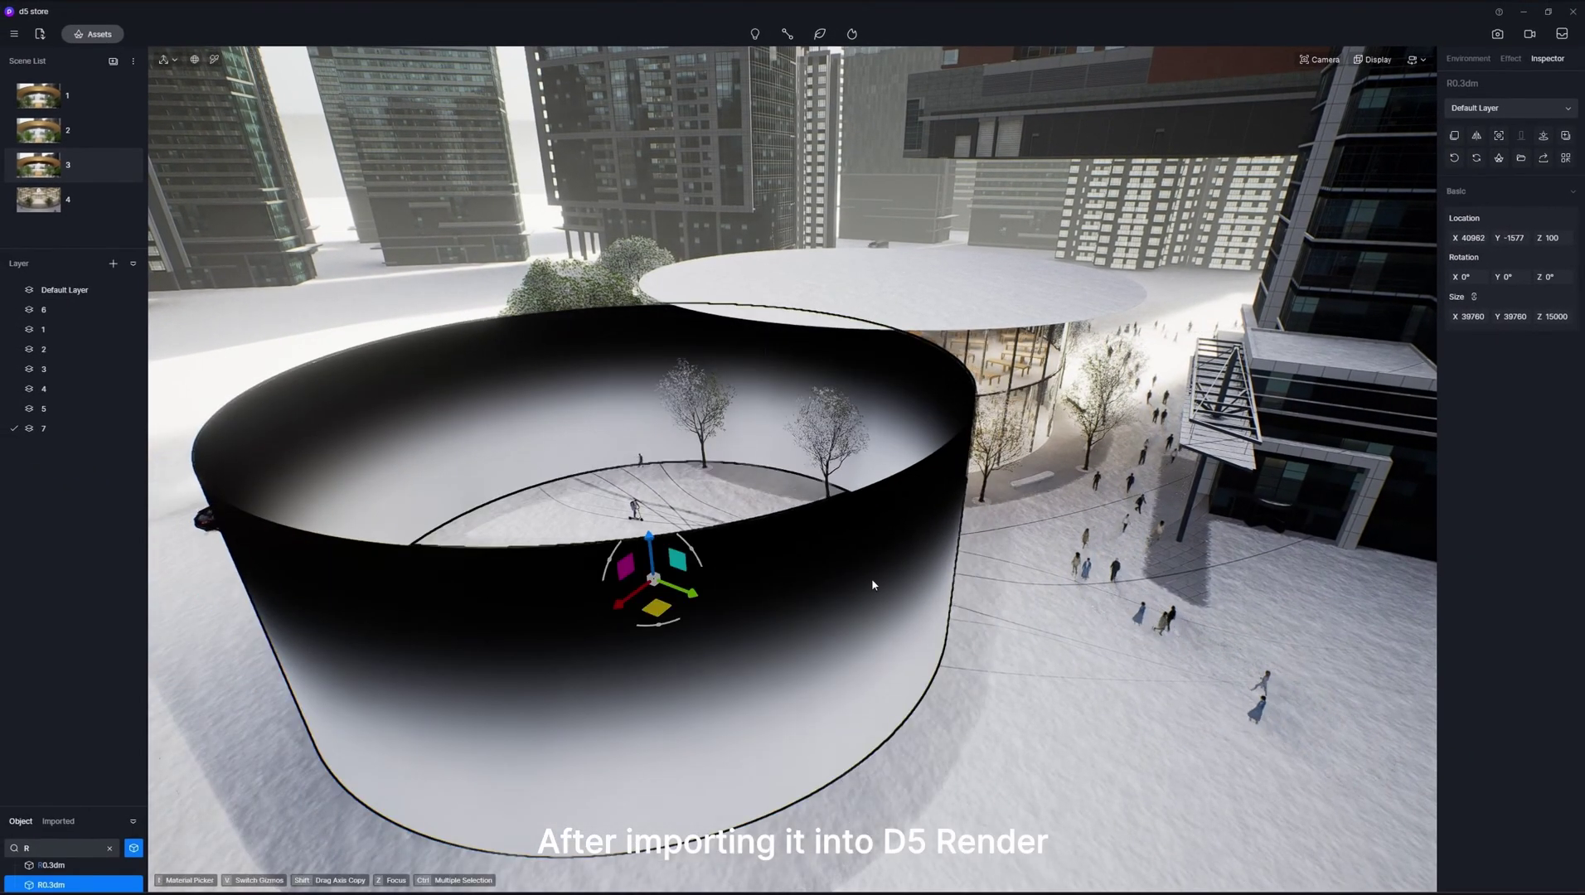
In D5 Render, pick the imported offset surface's material and change its material template to Cloth
{"action": "left_click", "coordinate": [921, 569]}
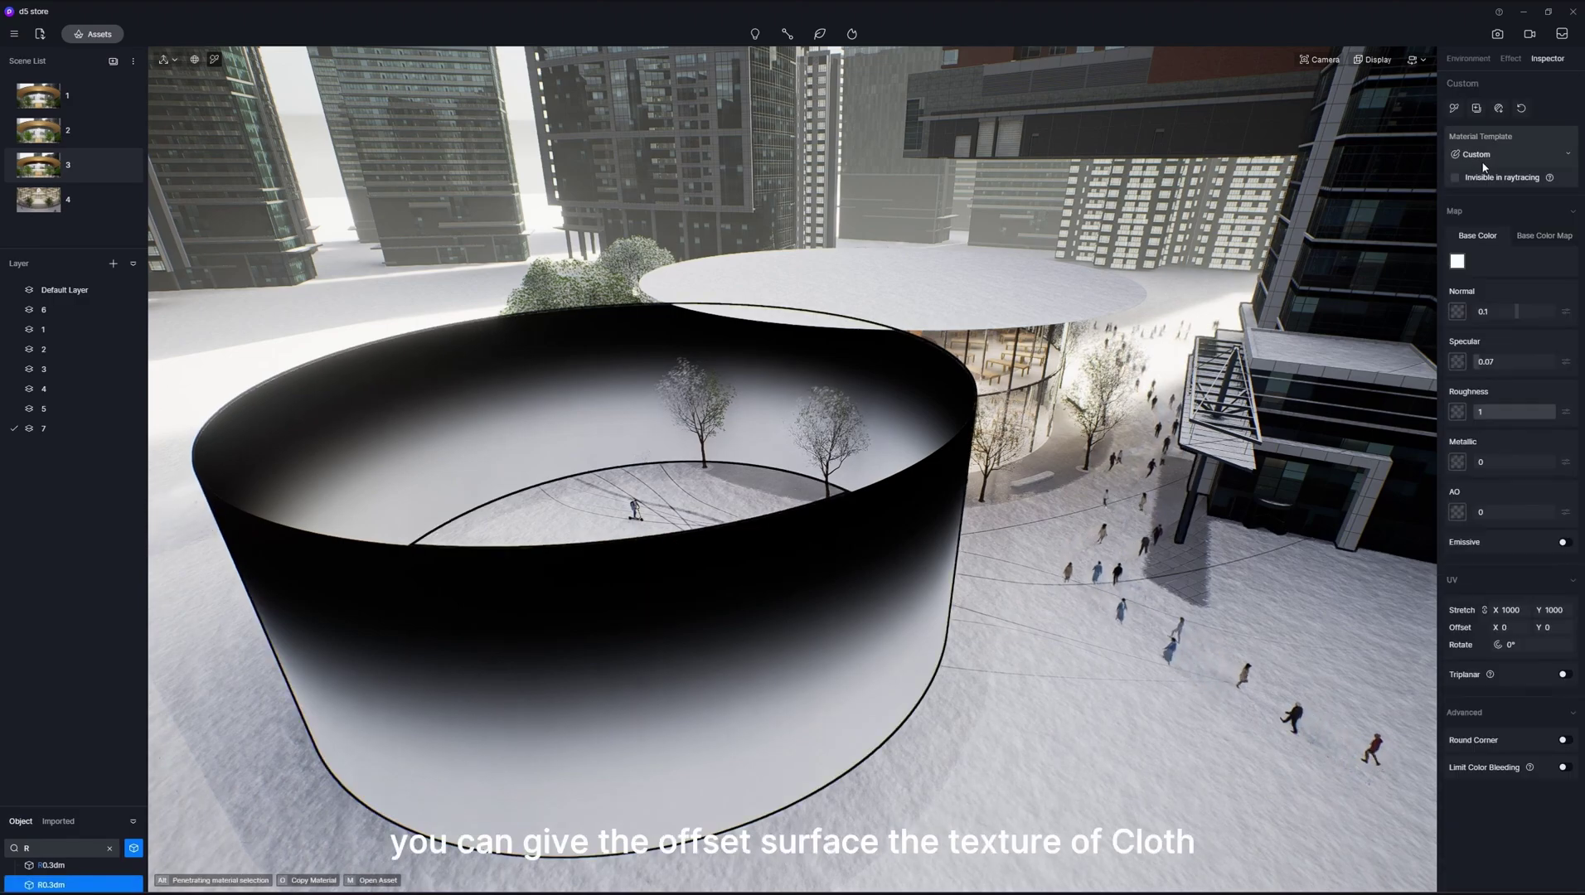
{"action": "left_click", "coordinate": [1488, 156]}
{"action": "left_click", "coordinate": [1508, 385]}
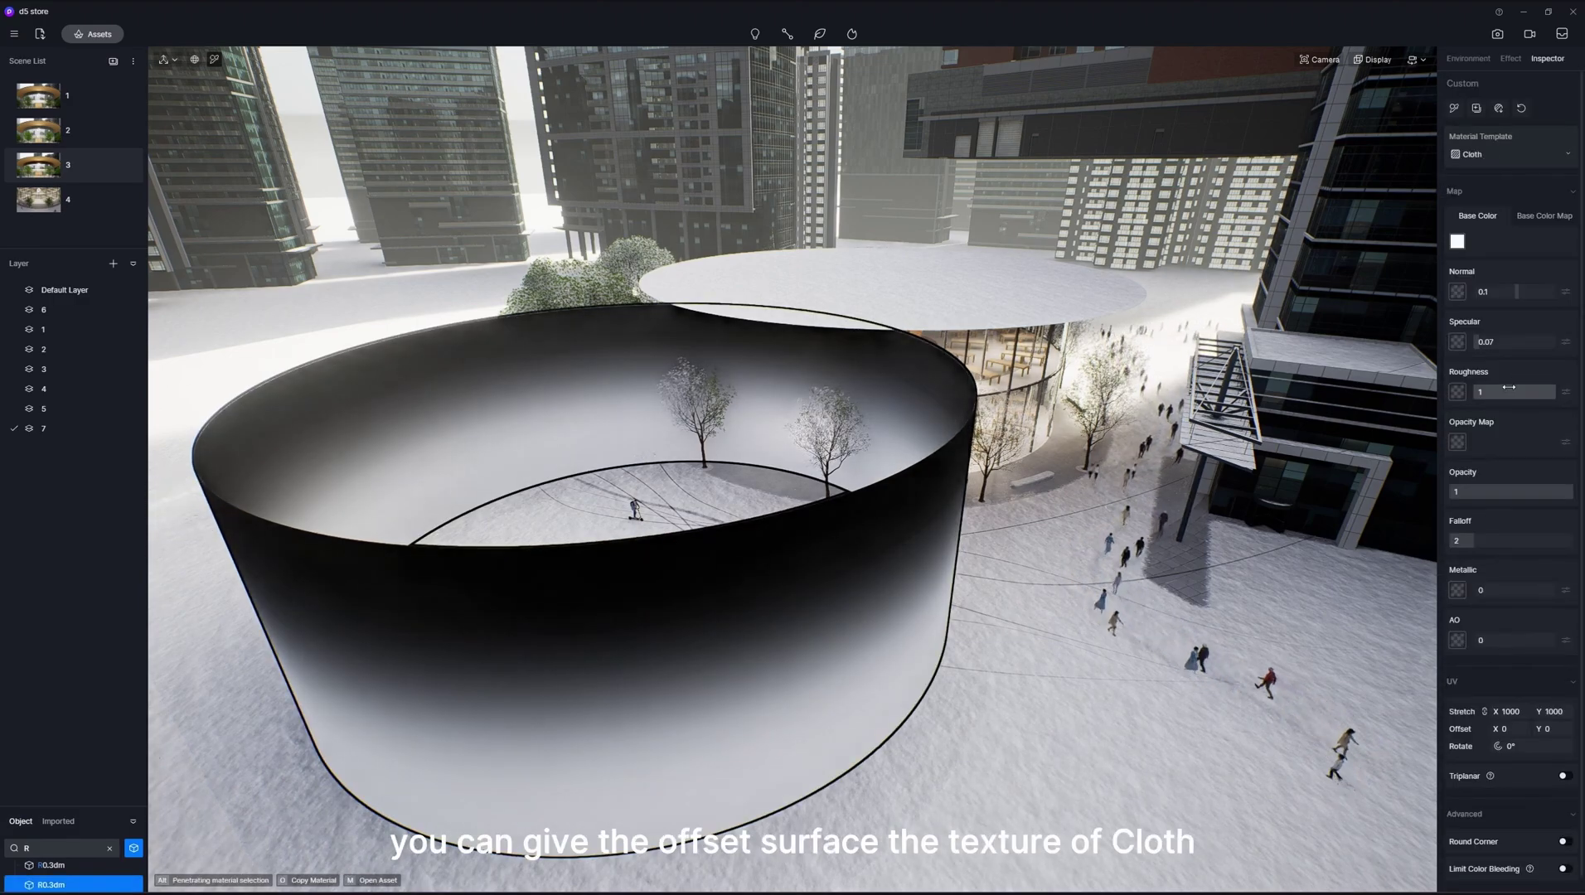
Load a black-to-white gradient image as the Cloth material's opacity map and change an option in the map's adjustment settings
{"action": "left_click", "coordinate": [1458, 442]}
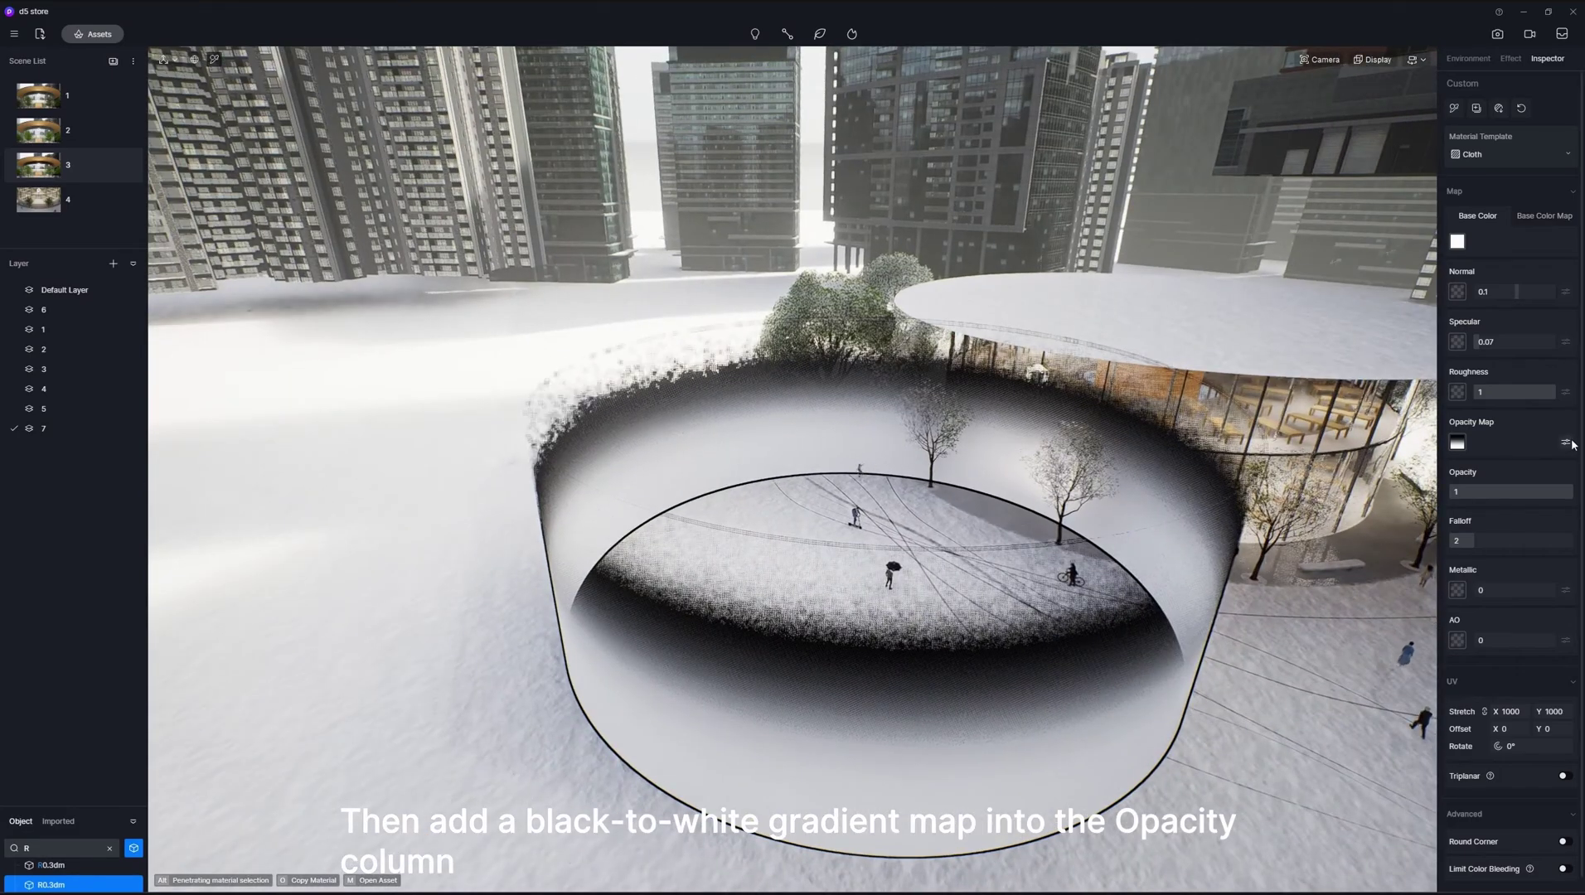
{"action": "left_click", "coordinate": [1565, 442]}
{"action": "left_click", "coordinate": [1564, 524]}
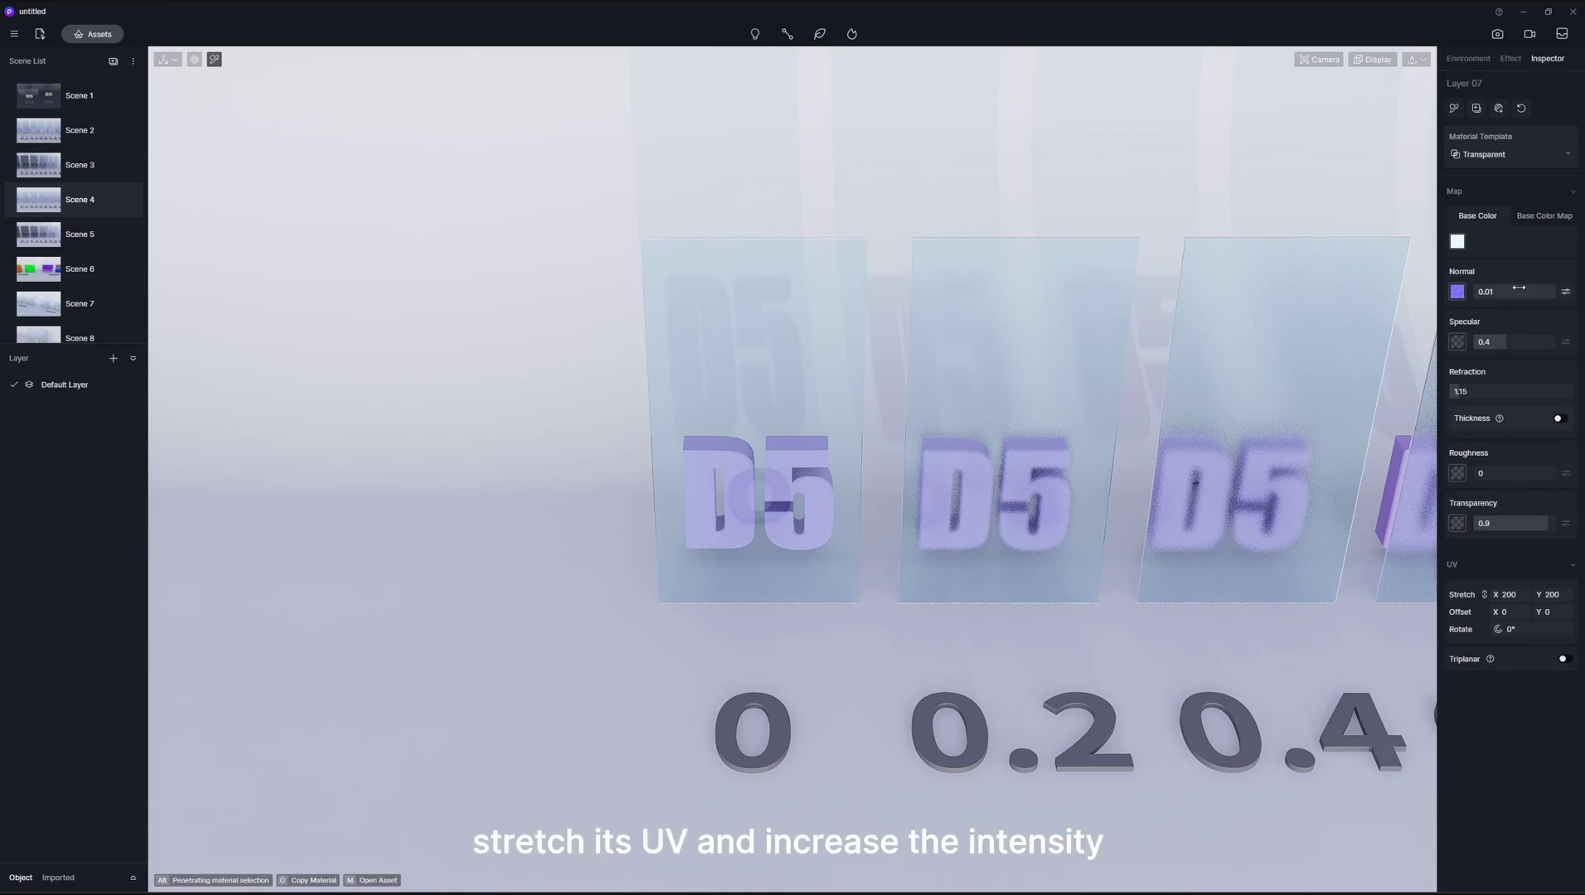
Raise the normal intensity of the glass pane labeled 0 to about 0.68
{"action": "mouse_move", "coordinate": [1534, 292]}
{"action": "left_mouse_down"}
{"action": "mouse_move", "coordinate": [1568, 293]}
{"action": "mouse_move", "coordinate": [1519, 292]}
{"action": "mouse_move", "coordinate": [1542, 292]}
{"action": "left_mouse_up"}
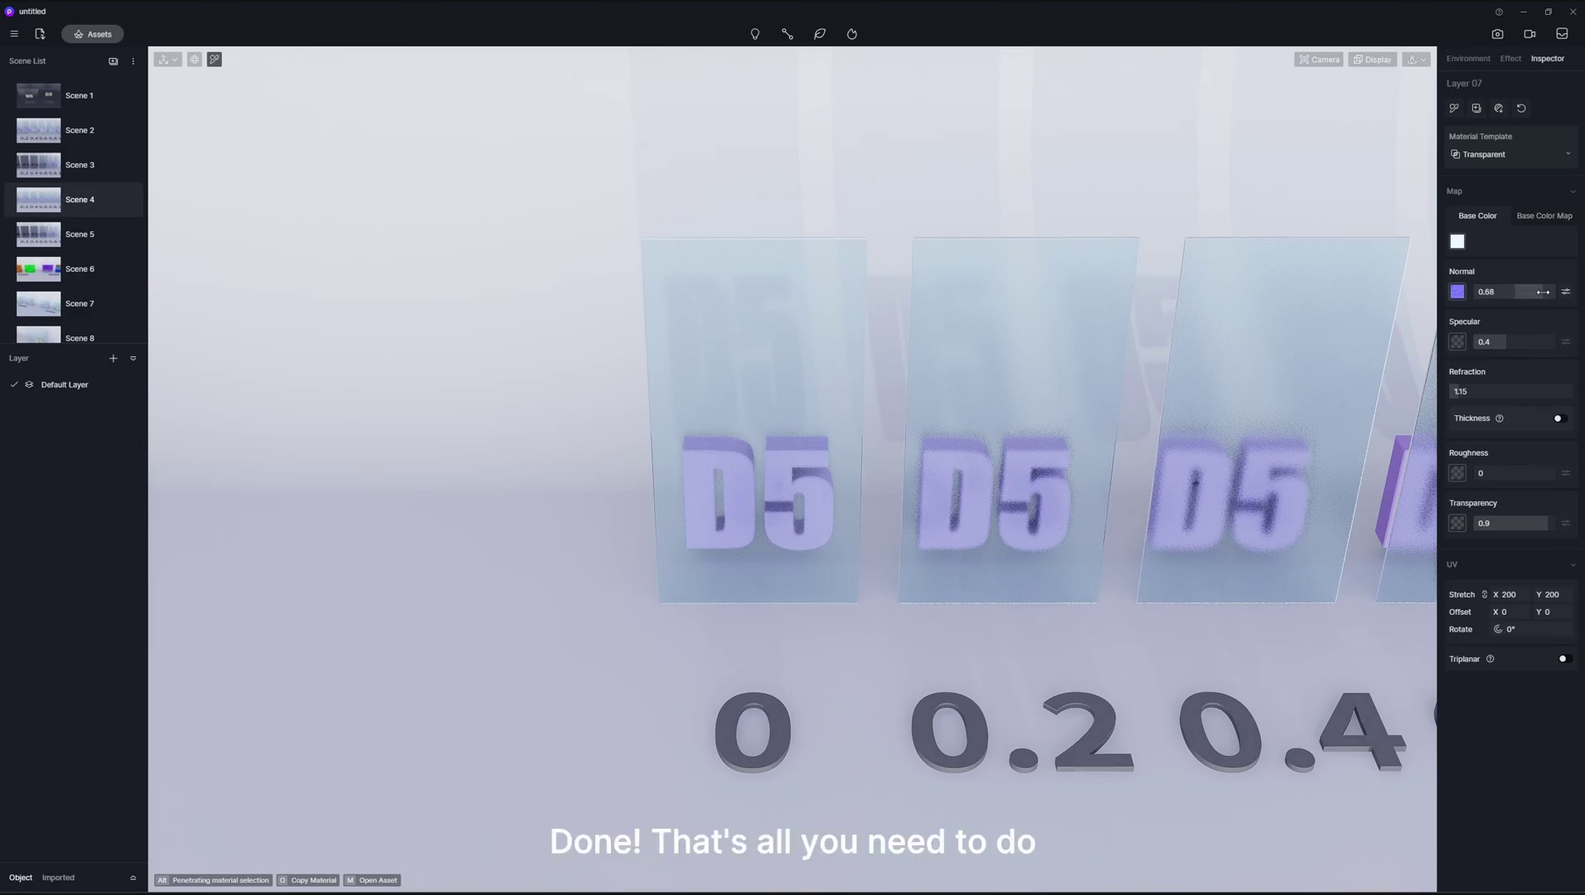